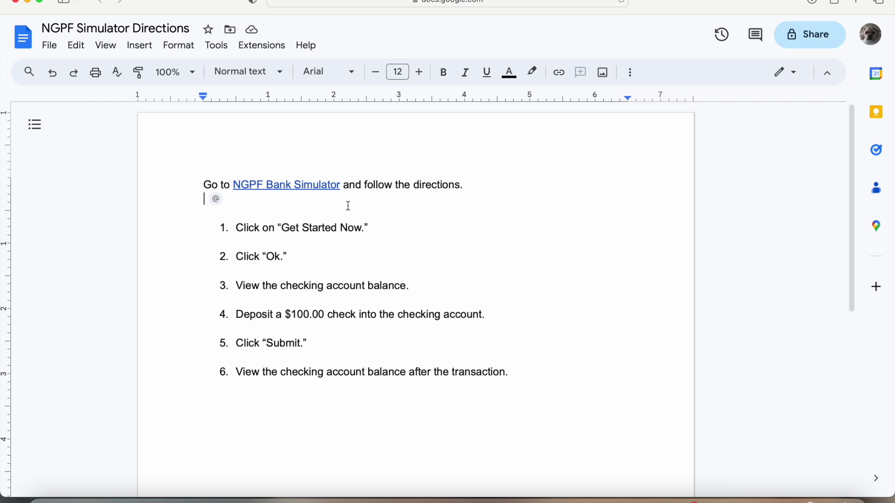
# Step: Open the NGPF Bank Simulator linked in the directions document, start a new session and dismiss its welcome message
pyautogui.click(292, 185)
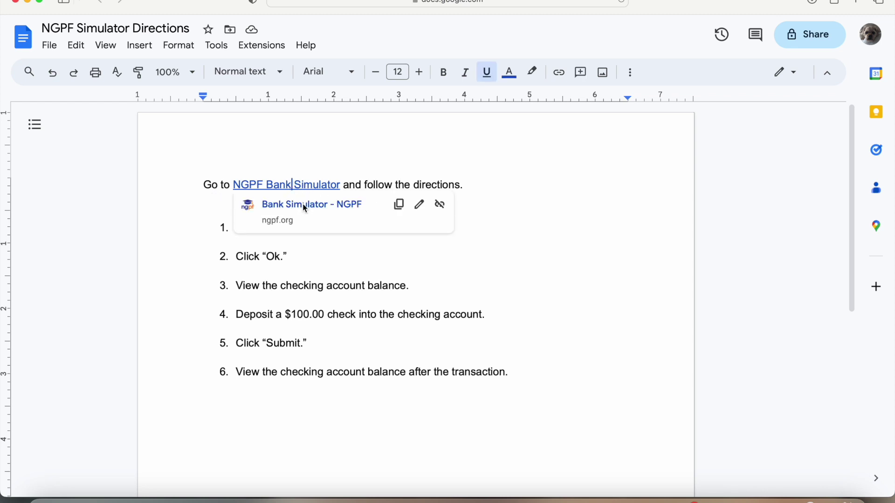
pyautogui.click(303, 204)
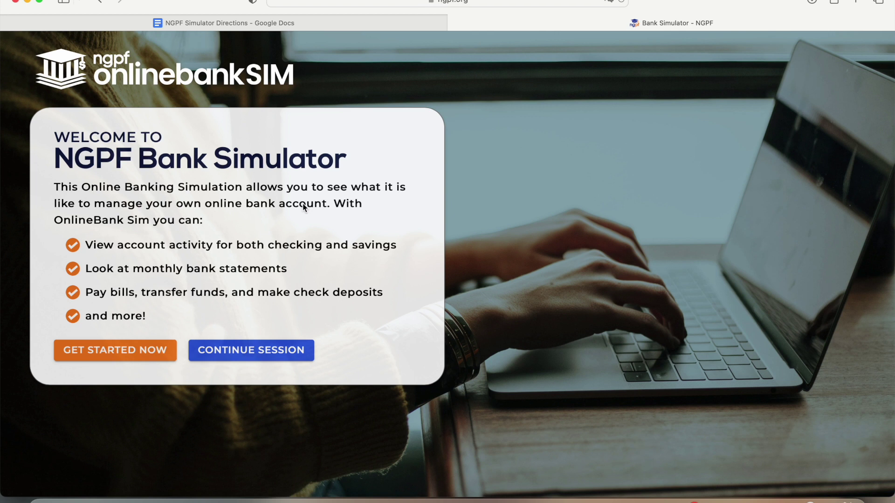
pyautogui.click(175, 354)
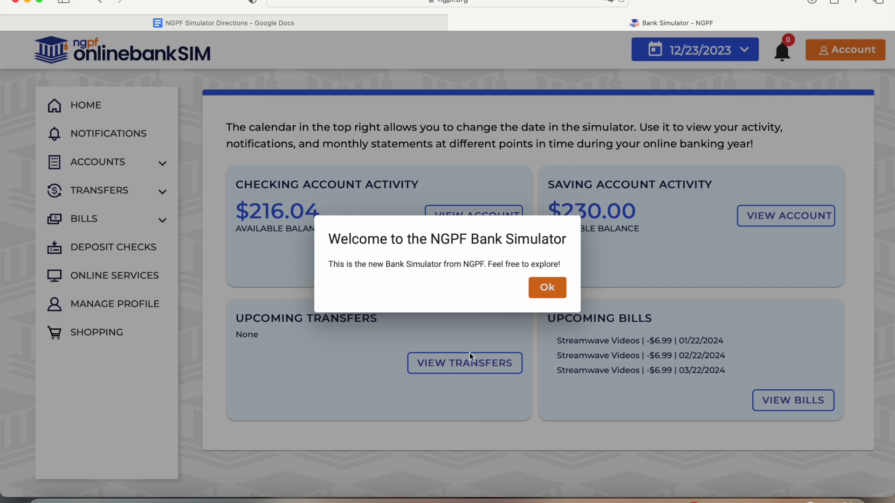
pyautogui.click(535, 288)
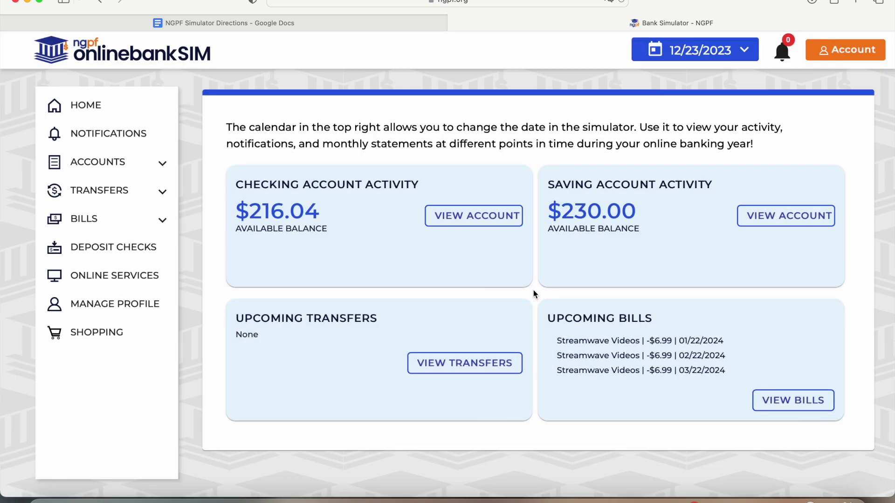
# Step: Consult the simulator directions, and view the checking account's activity and balance in the bank simulator
pyautogui.click(394, 19)
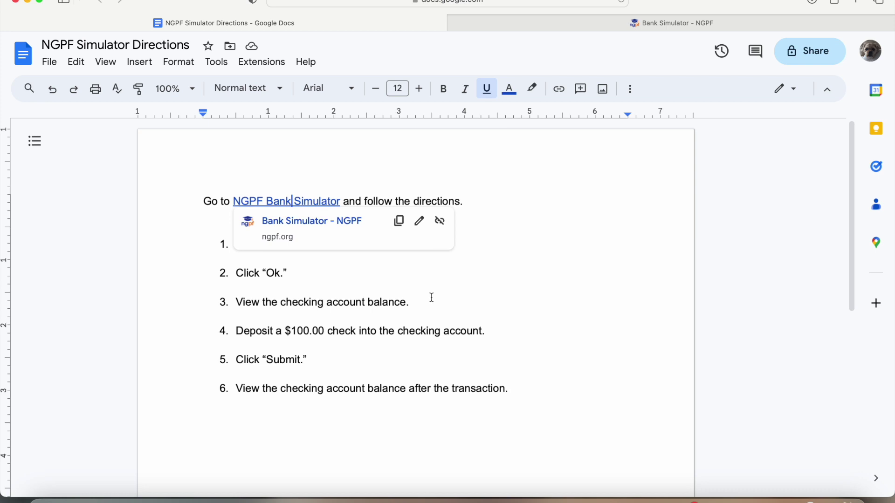
pyautogui.click(515, 21)
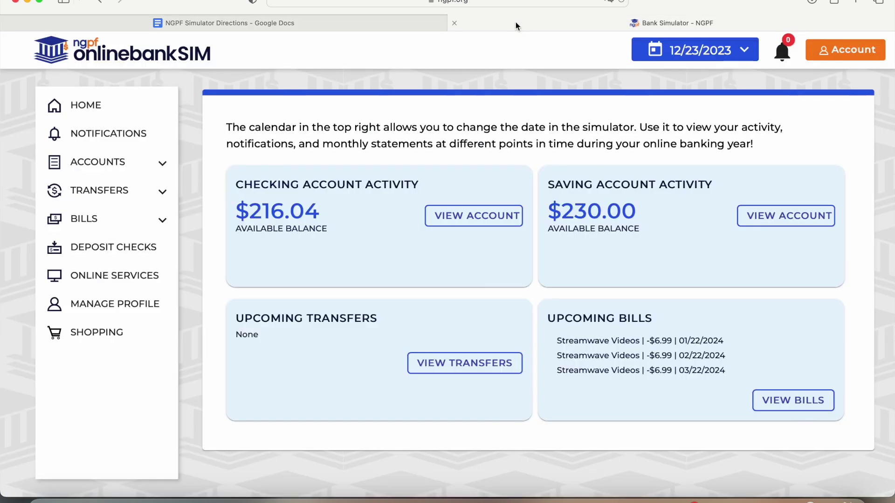
pyautogui.click(429, 222)
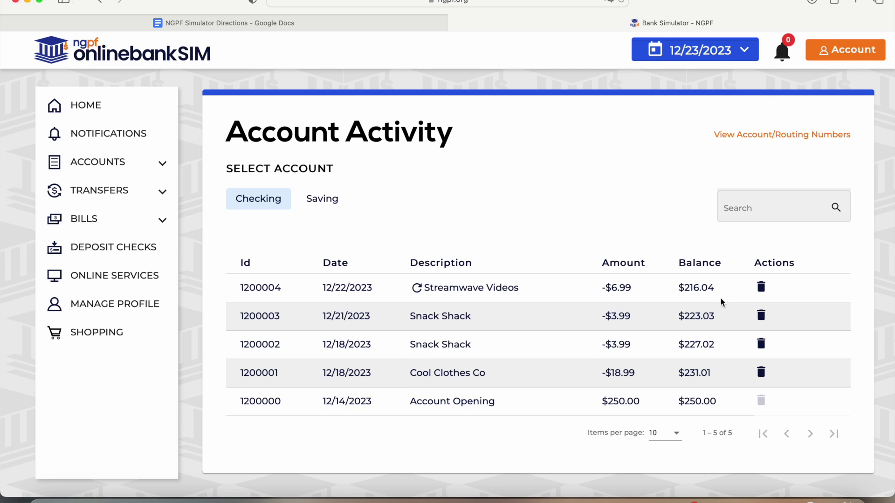
# Step: Following the directions, deposit a $100.00 check into the checking account in the bank simulator and submit it
pyautogui.click(392, 21)
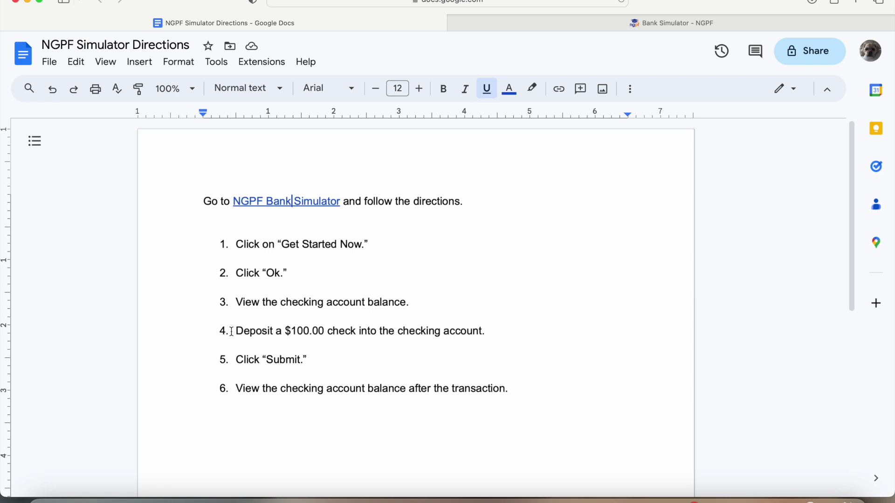
pyautogui.click(506, 24)
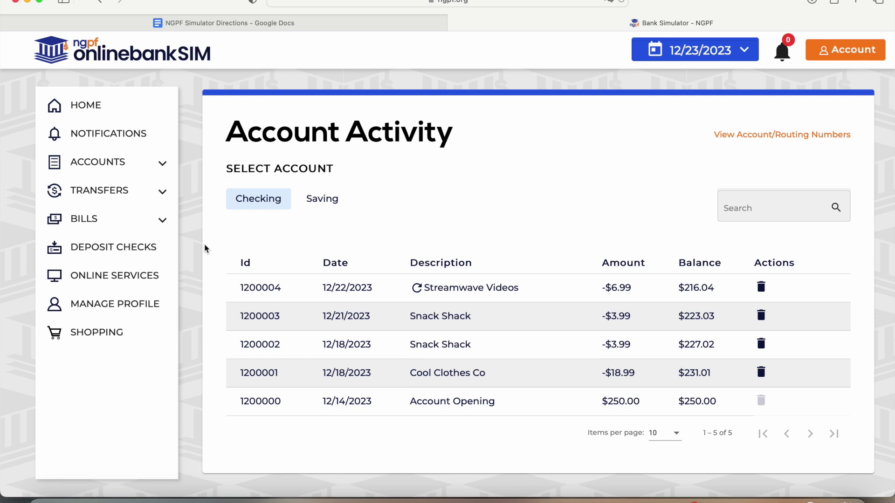
pyautogui.click(168, 250)
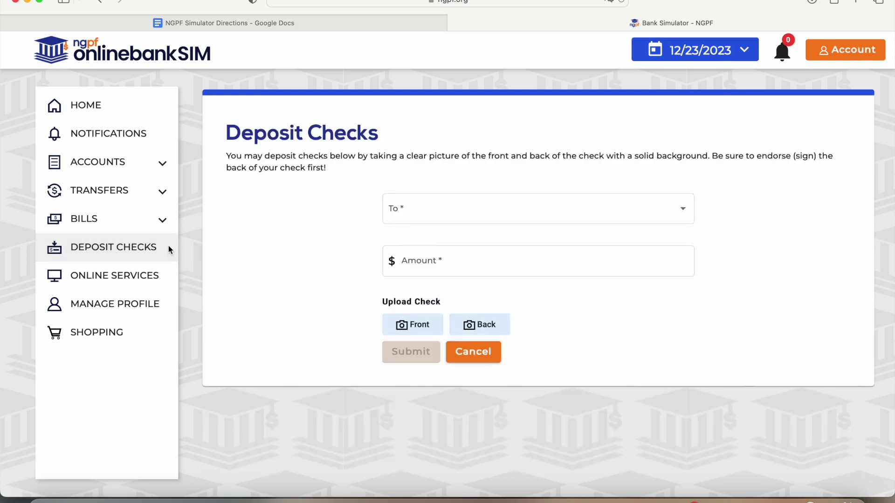
pyautogui.click(463, 209)
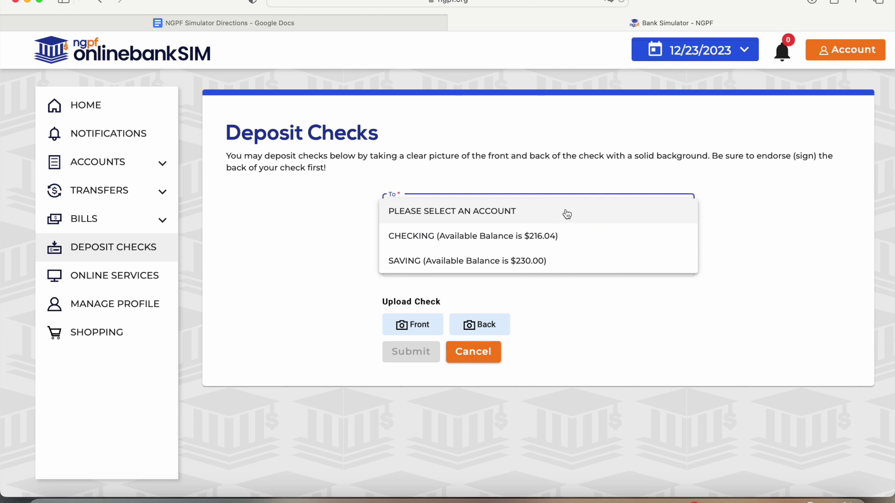
pyautogui.click(577, 237)
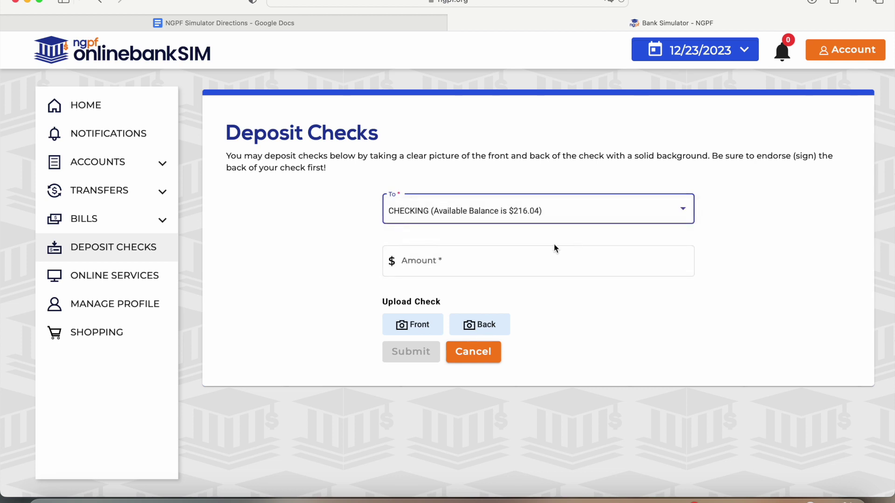
pyautogui.click(452, 260)
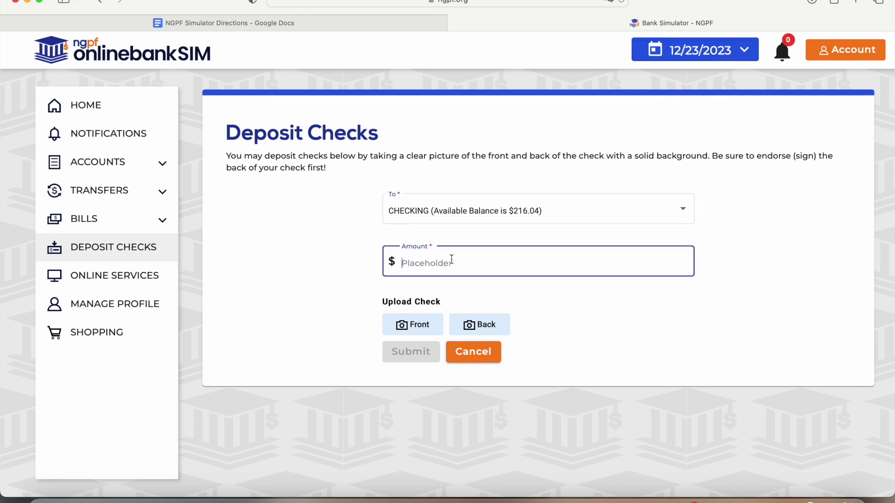
pyautogui.write('100.0')
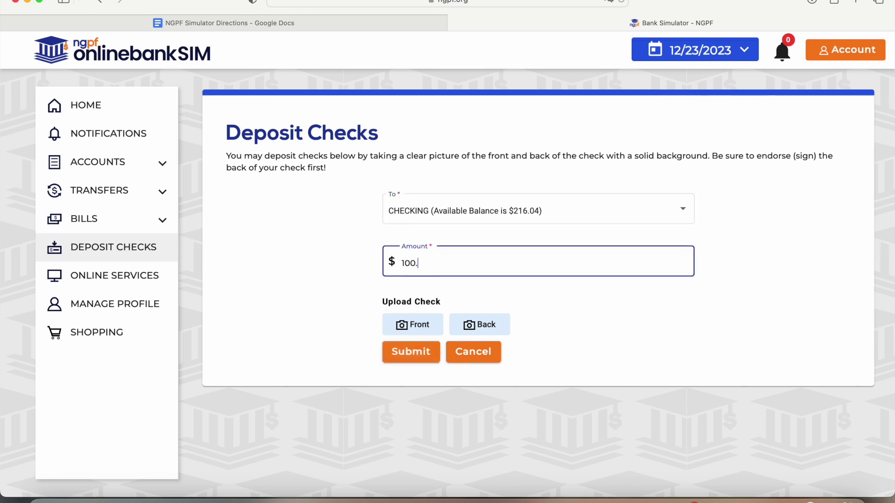
pyautogui.write('0')
pyautogui.click(389, 358)
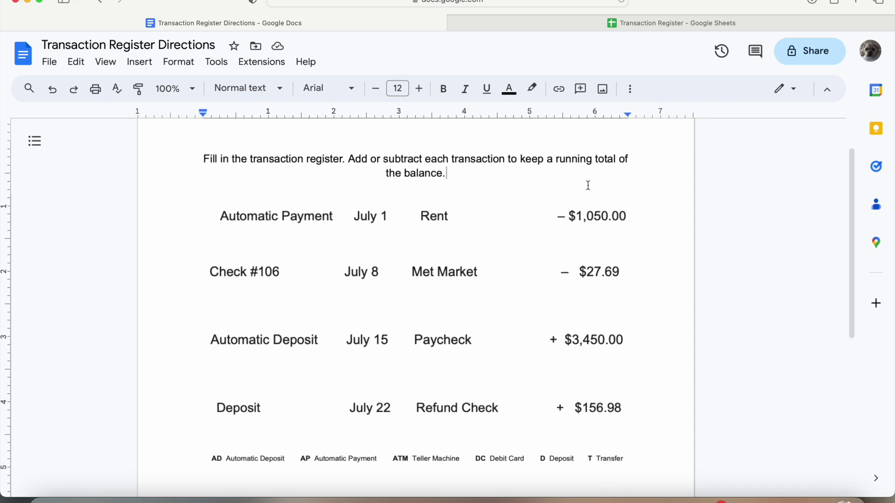
# Step: Check the first transaction in the register directions, and enter code AP and date 7/1 in row 2 of the Transaction Register sheet
pyautogui.click(533, 23)
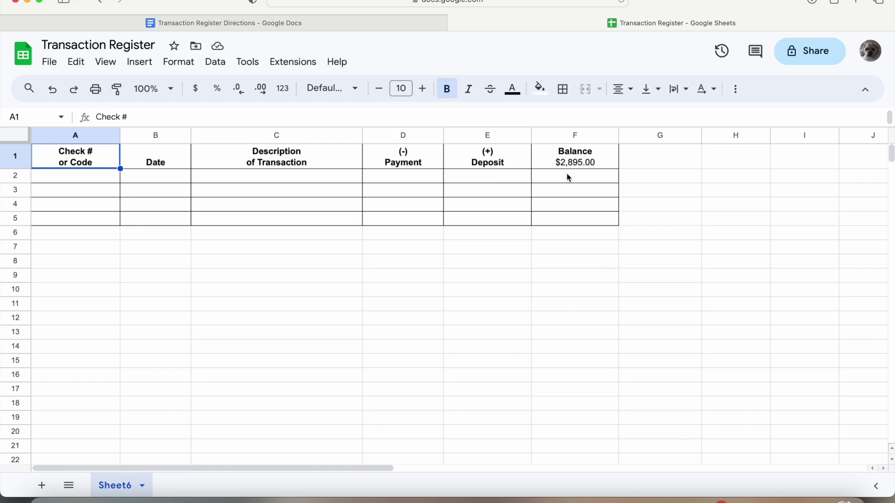
pyautogui.click(365, 24)
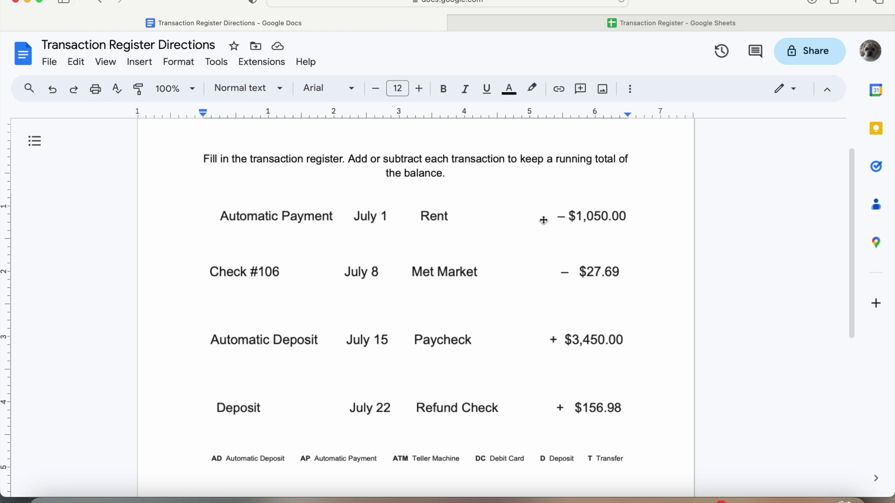
pyautogui.click(529, 21)
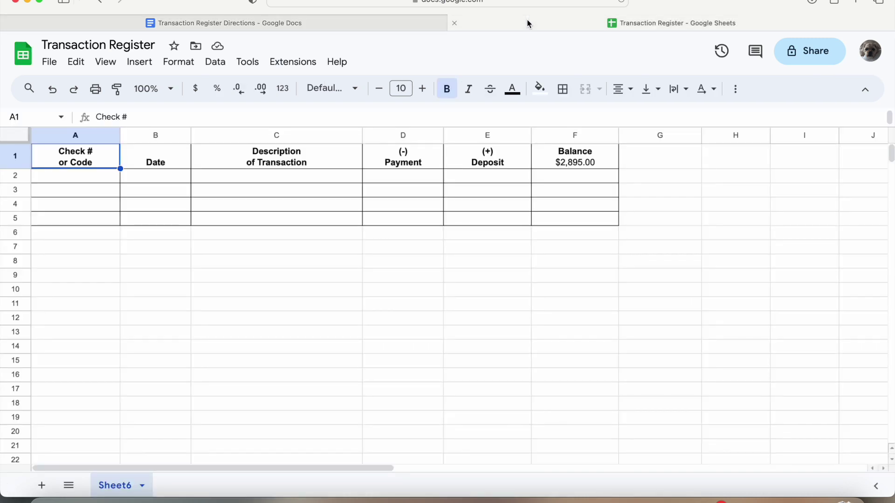
pyautogui.click(96, 176)
pyautogui.write('AP')
pyautogui.press('Return')
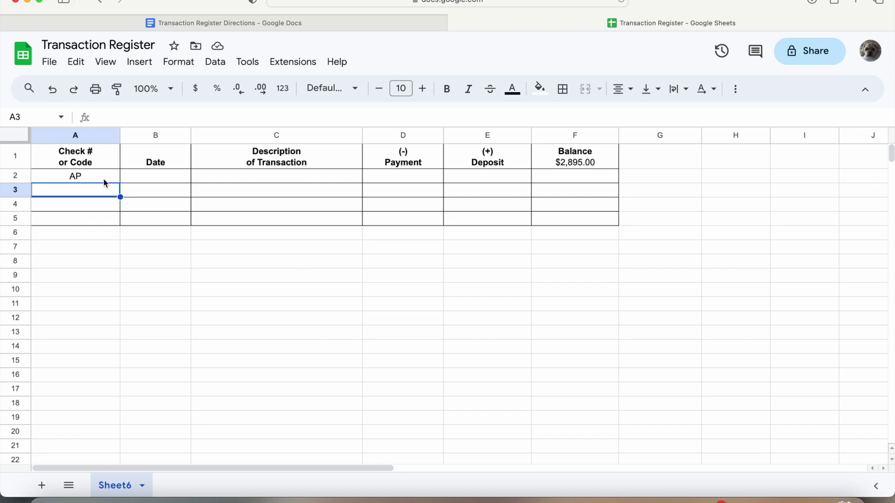
pyautogui.click(154, 179)
pyautogui.write('7')
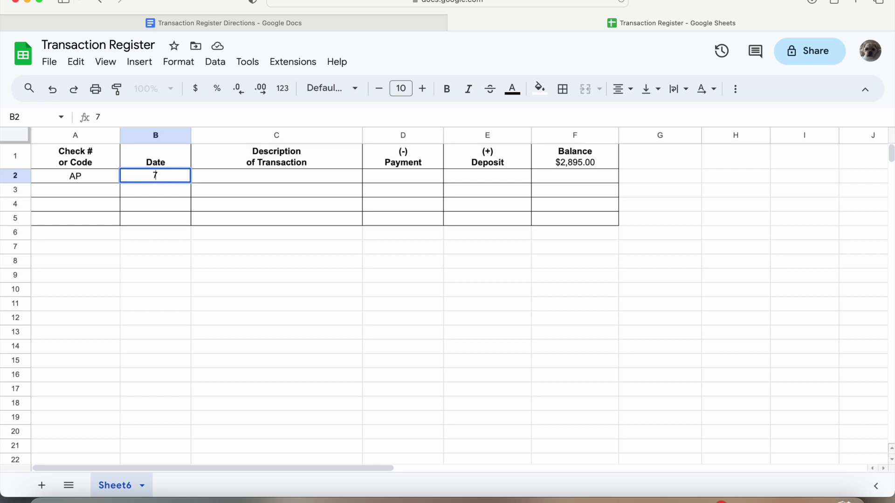
pyautogui.write('/1')
pyautogui.press('Return')
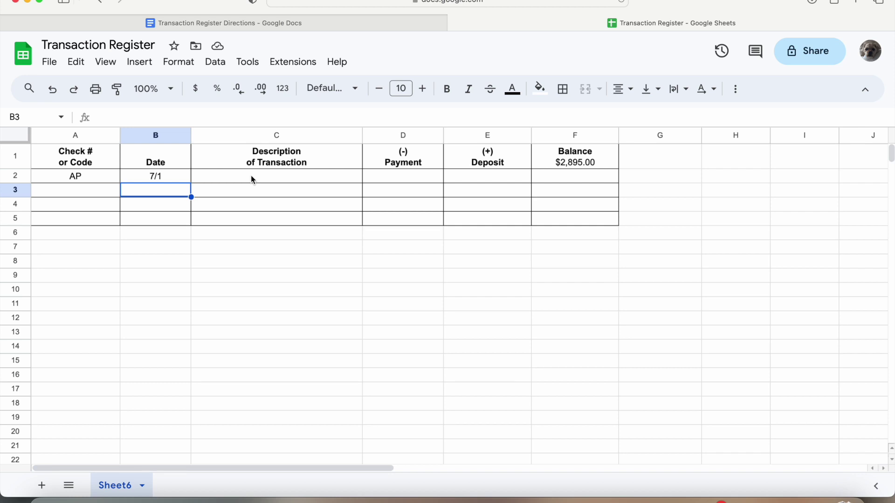
# Step: Enter Rent as the description and 1,050 as the payment in row 2 of the register
pyautogui.click(251, 175)
pyautogui.write('Rent')
pyautogui.press('Return')
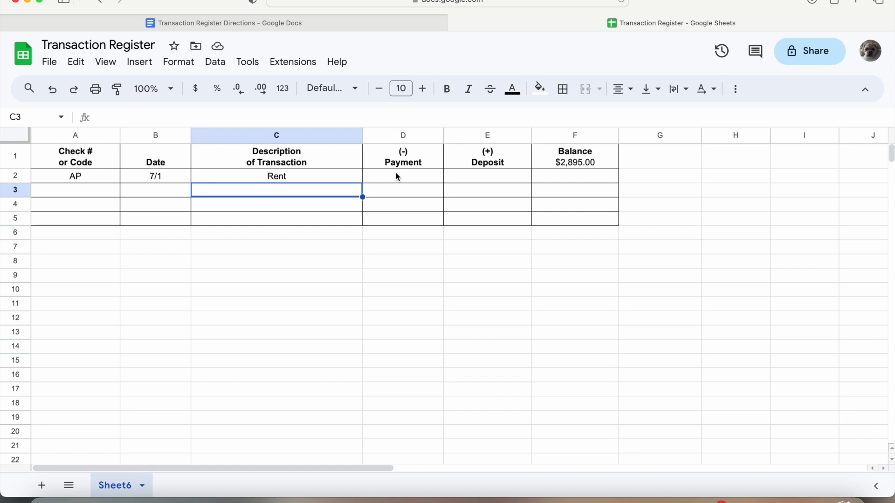
pyautogui.click(395, 176)
pyautogui.write('1,050')
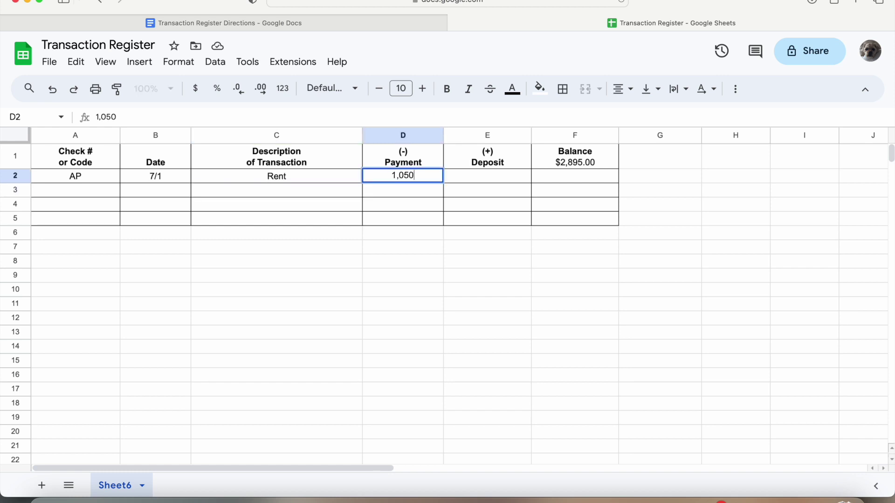
pyautogui.press('Return')
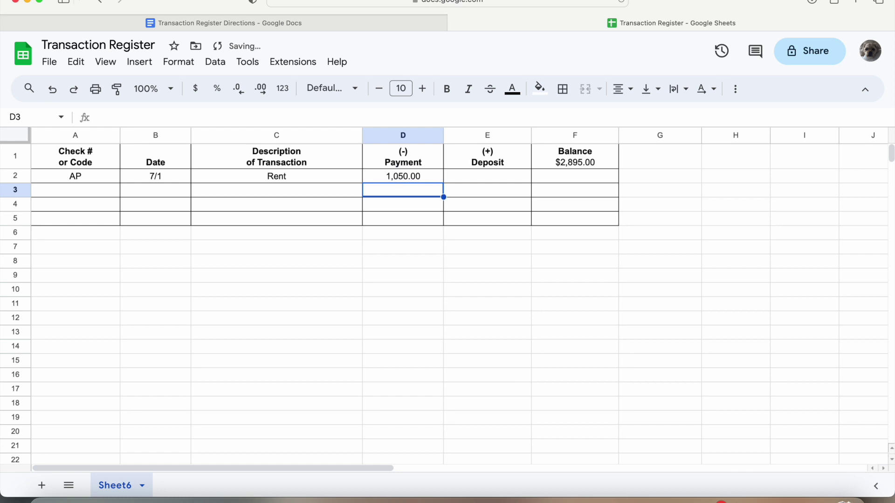
# Step: Open the Calculator and subtract the rent payment of 1050.00 from the starting balance of 2895.00
pyautogui.click(759, 496)
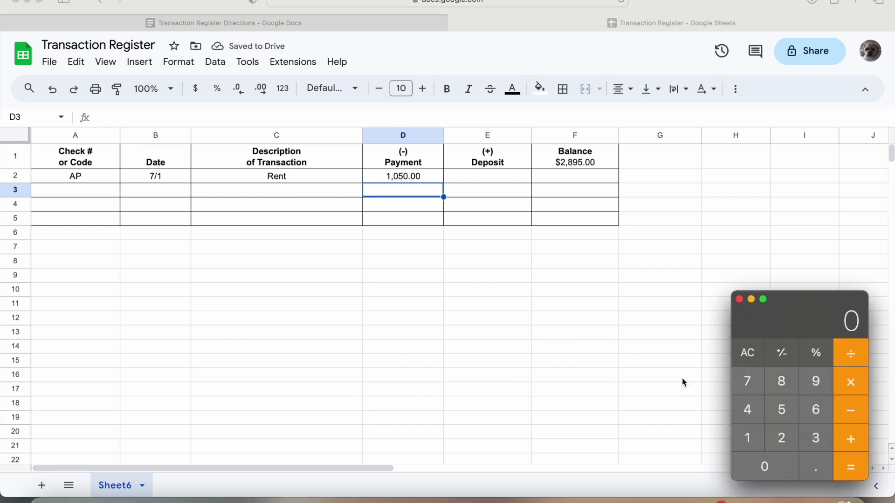
pyautogui.write('2')
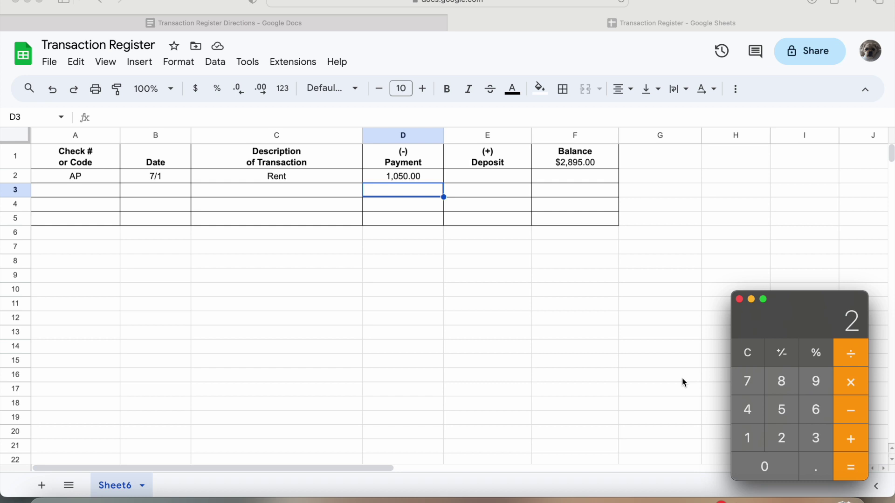
pyautogui.write('895.')
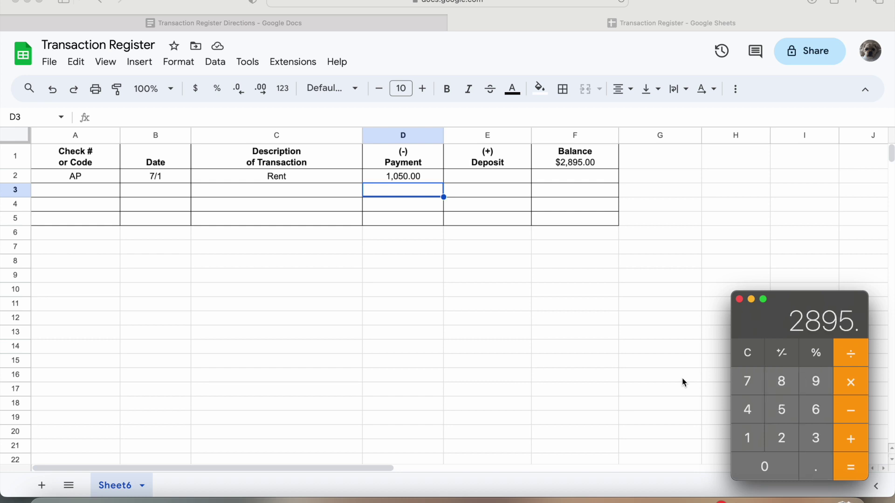
pyautogui.write('00')
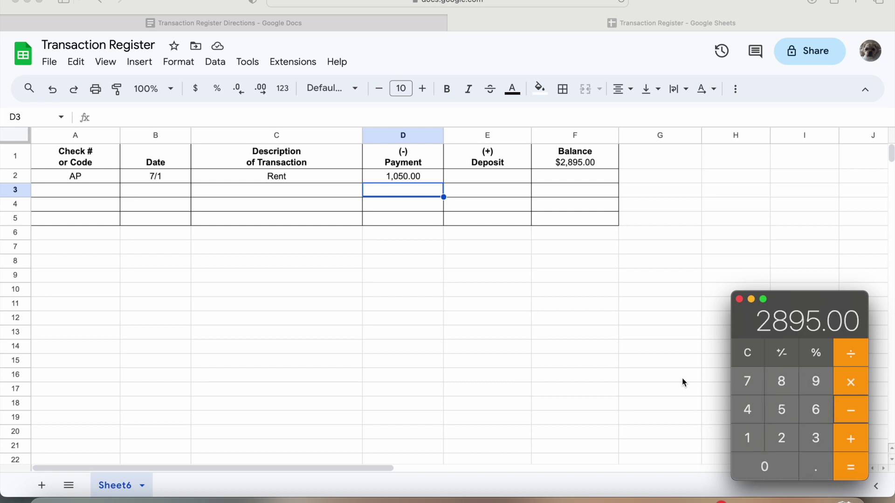
pyautogui.write('-10')
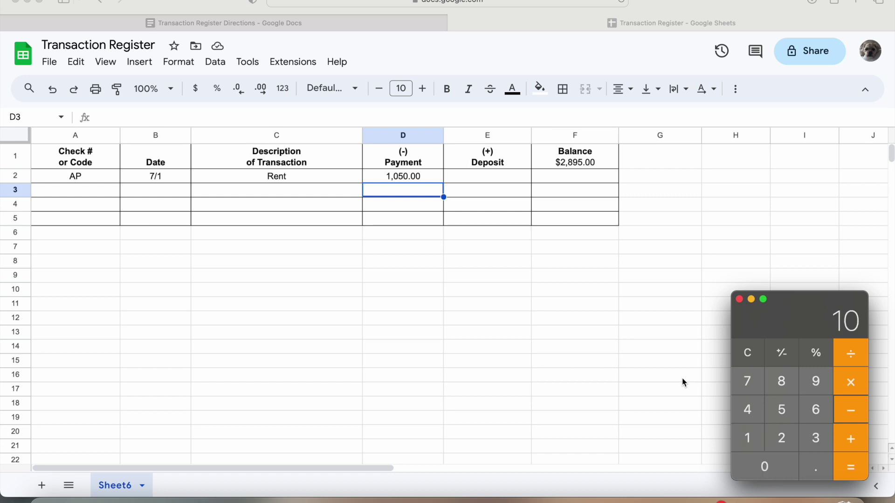
pyautogui.write('50.00')
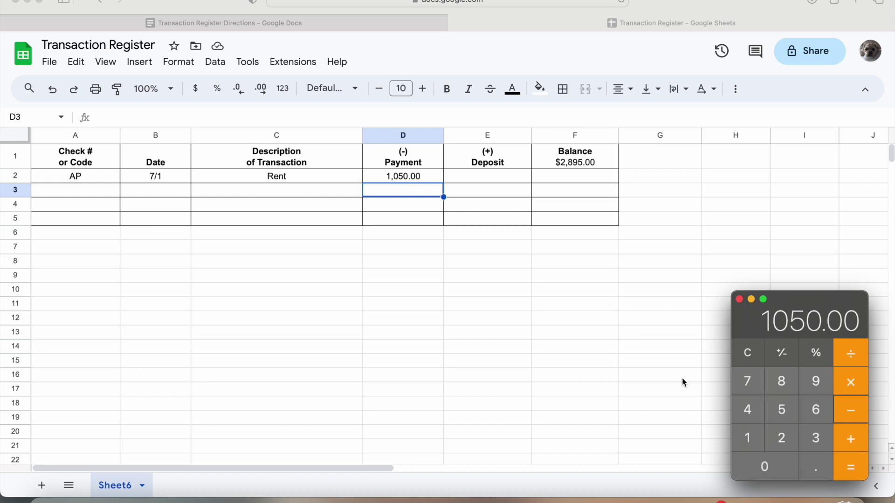
pyautogui.press('Return')
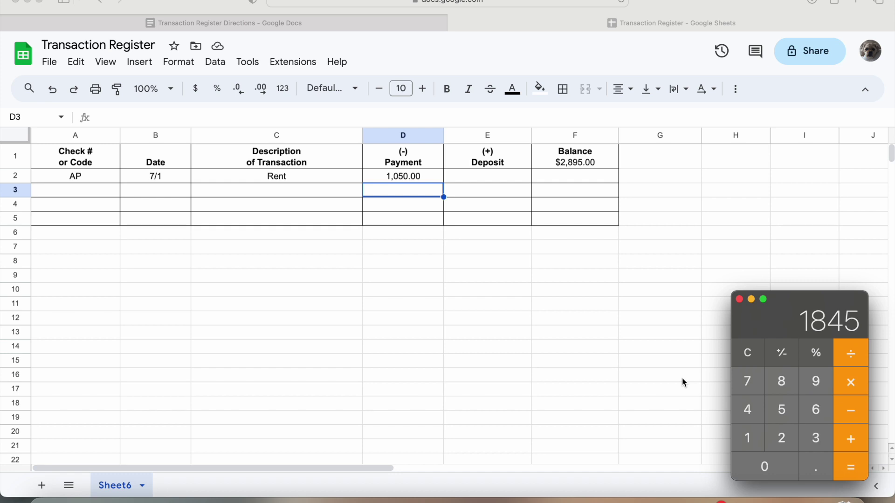
# Step: Switch back to the Transaction Register sheet and enter 1,845 as the balance for the rent transaction
pyautogui.press('super+Tab')
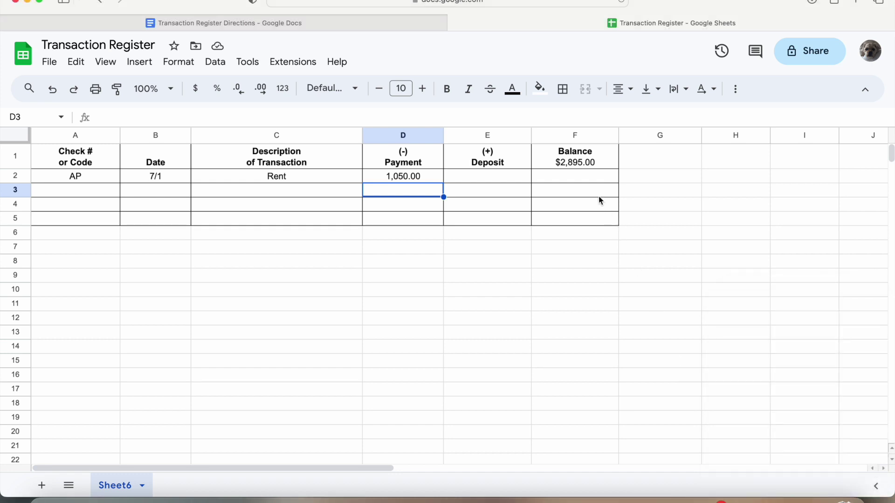
pyautogui.doubleClick(587, 175)
pyautogui.write('1,')
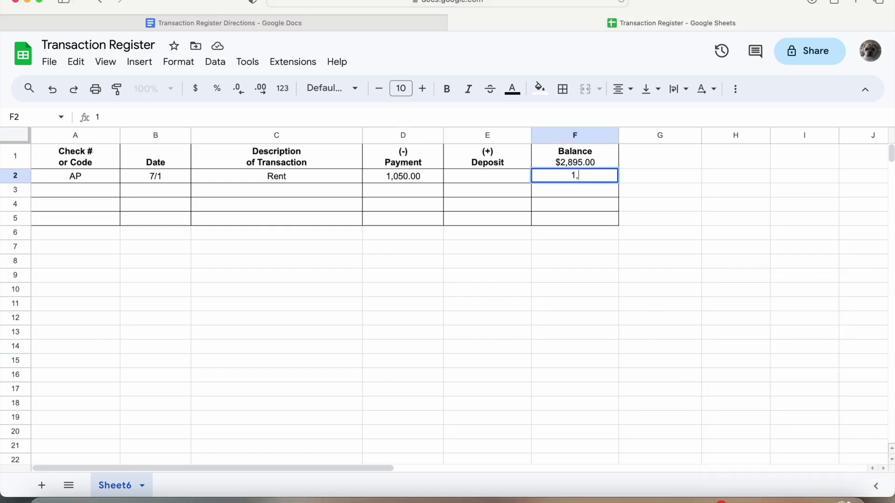
pyautogui.write('845')
pyautogui.press('Return')
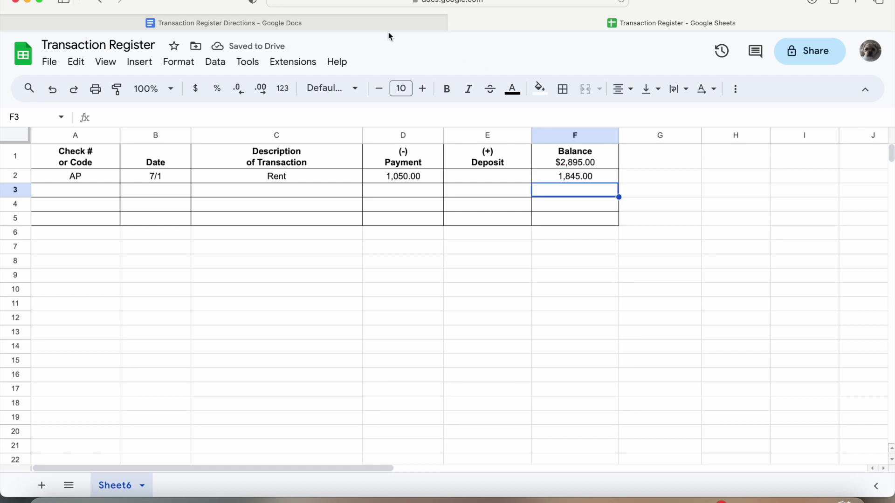
# Step: Check the second transaction in the register directions, and enter check number 106 and date 7/8 in row 3 of the Transaction Register sheet
pyautogui.click(377, 22)
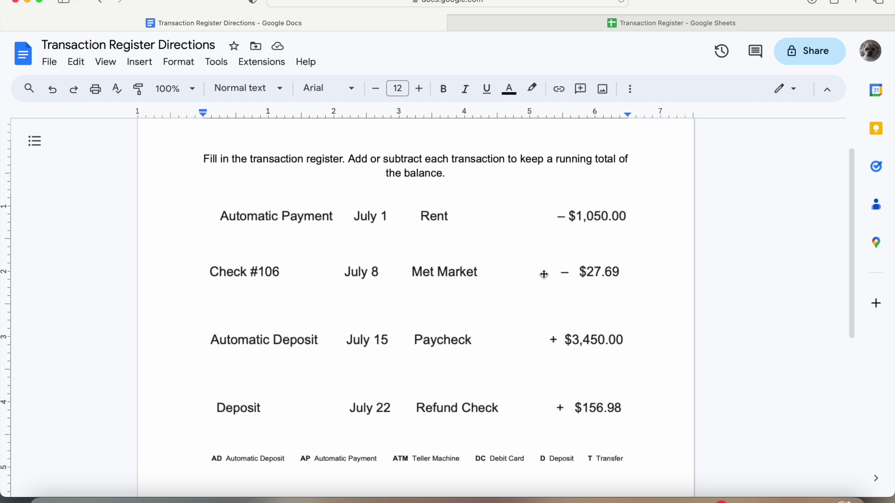
pyautogui.click(508, 27)
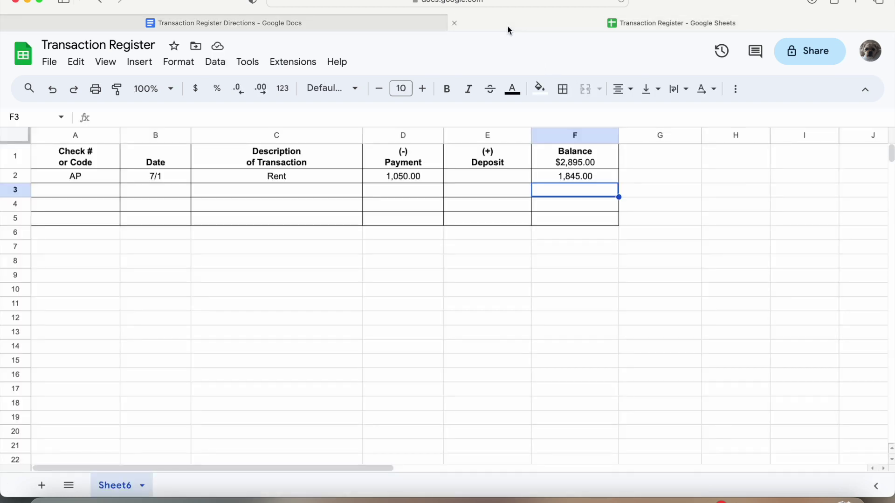
pyautogui.click(78, 188)
pyautogui.write('106')
pyautogui.press('Return')
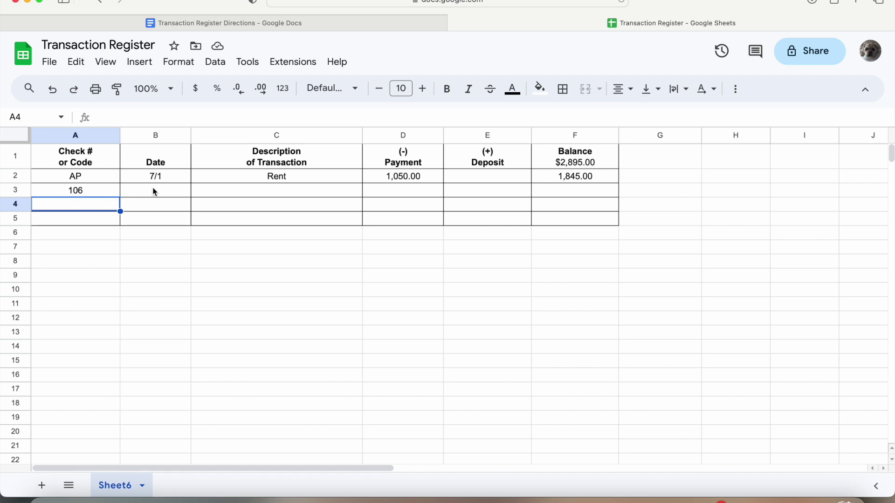
pyautogui.doubleClick(154, 191)
pyautogui.write('7/8')
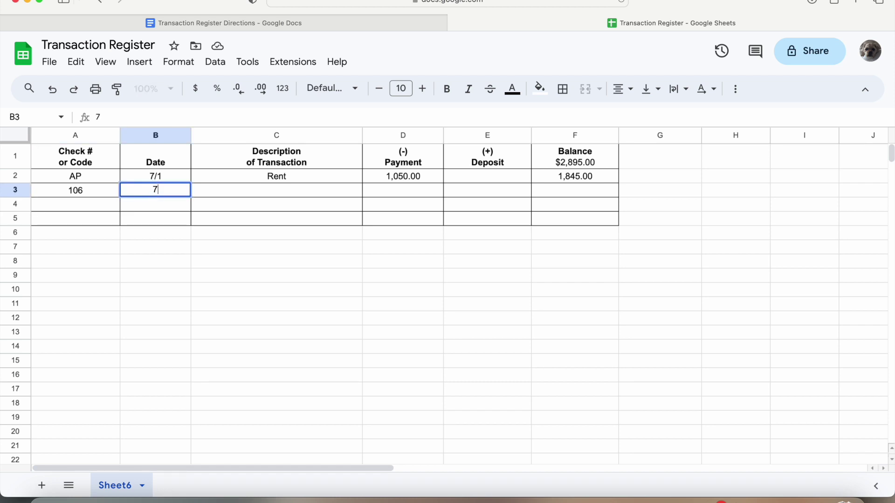
pyautogui.press('Return')
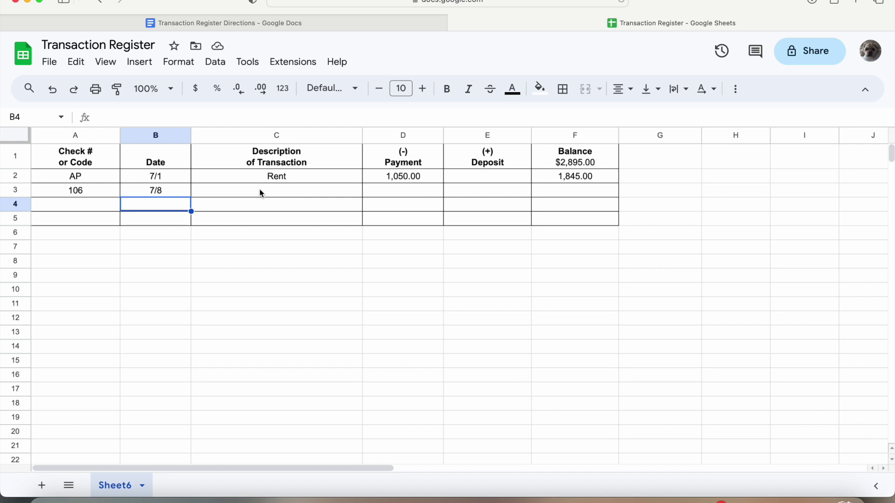
# Step: Enter Met Market as the description and 27.69 as the payment in row 3 of the register
pyautogui.click(260, 192)
pyautogui.write('Met Market')
pyautogui.press('Return')
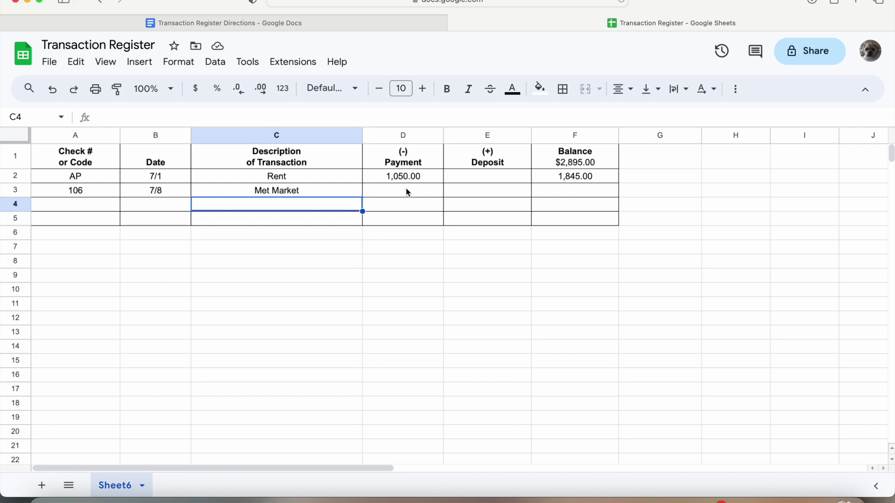
pyautogui.click(407, 188)
pyautogui.write('27.69')
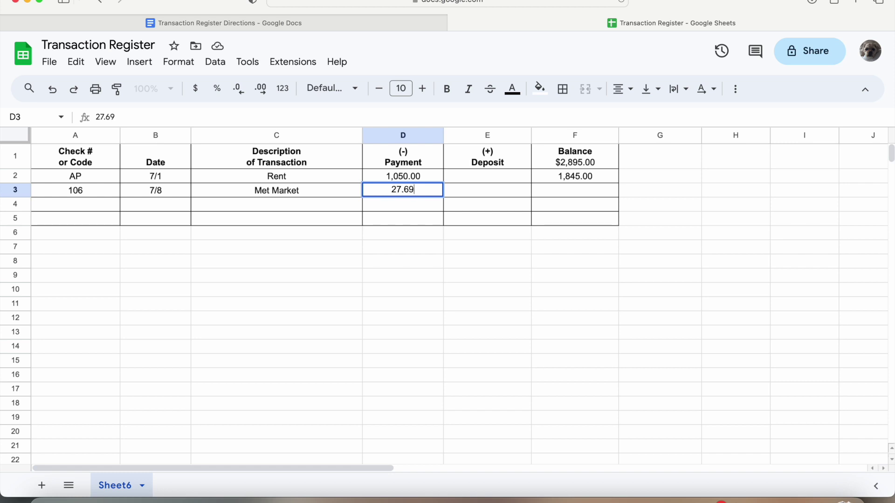
pyautogui.press('Return')
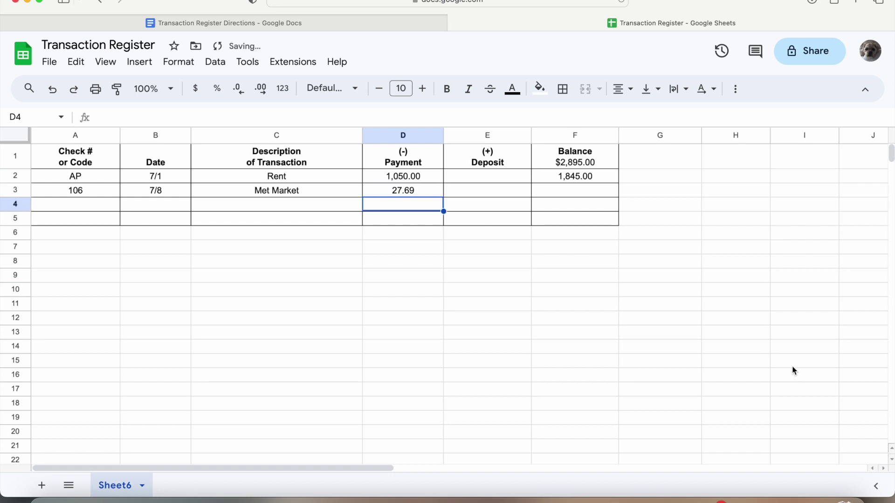
# Step: Switch to the Calculator and subtract the Met Market payment of 27.69 from the running balance of 1845
pyautogui.click(764, 489)
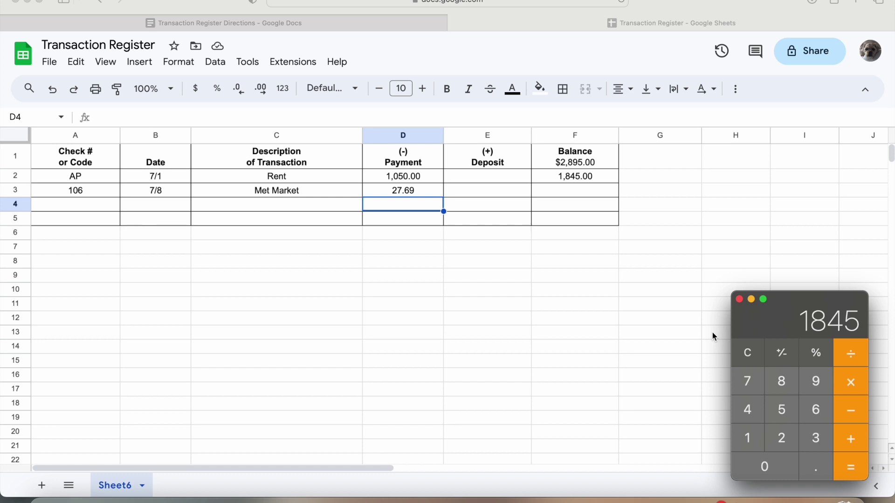
pyautogui.press('-')
pyautogui.write('27.69')
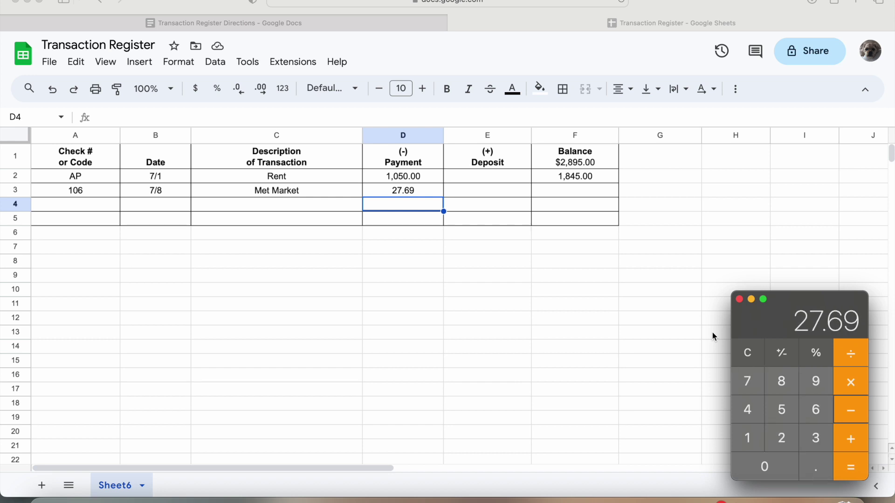
pyautogui.press('Return')
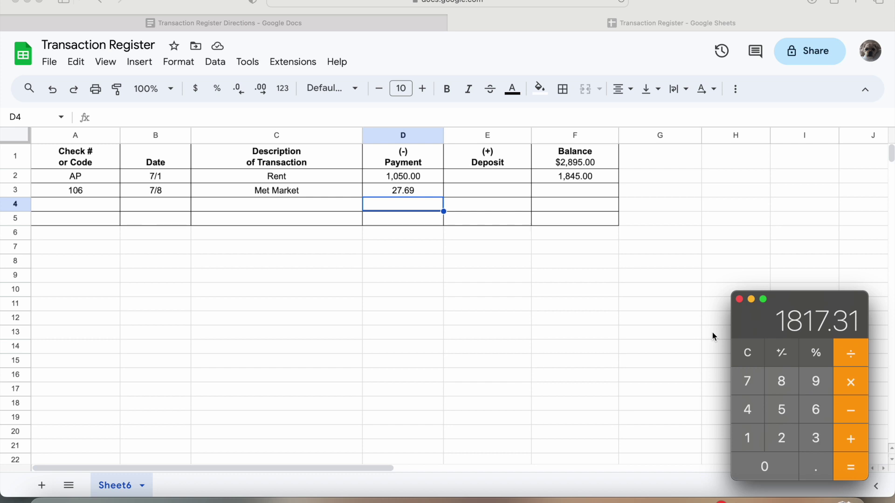
# Step: Switch back to the Transaction Register sheet and enter 1,817.31 as the balance for the Met Market transaction
pyautogui.press('super+Tab')
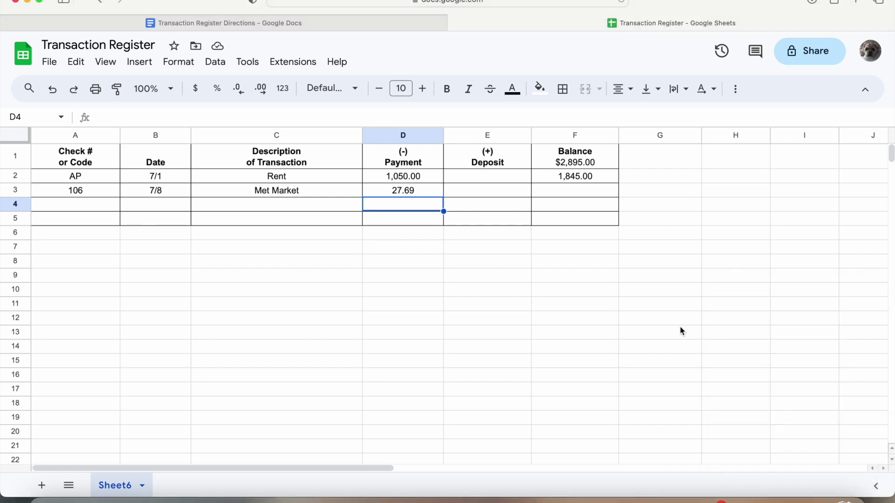
pyautogui.click(583, 189)
pyautogui.write('1,8')
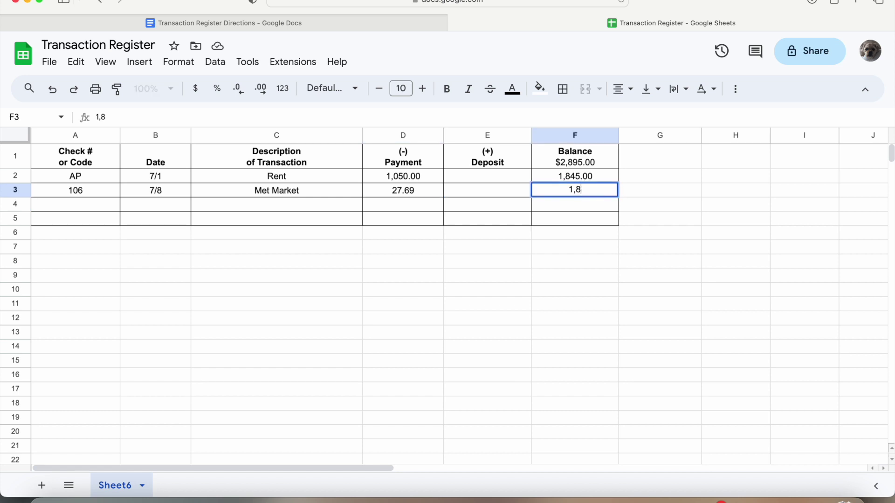
pyautogui.write('17.31')
pyautogui.press('Return')
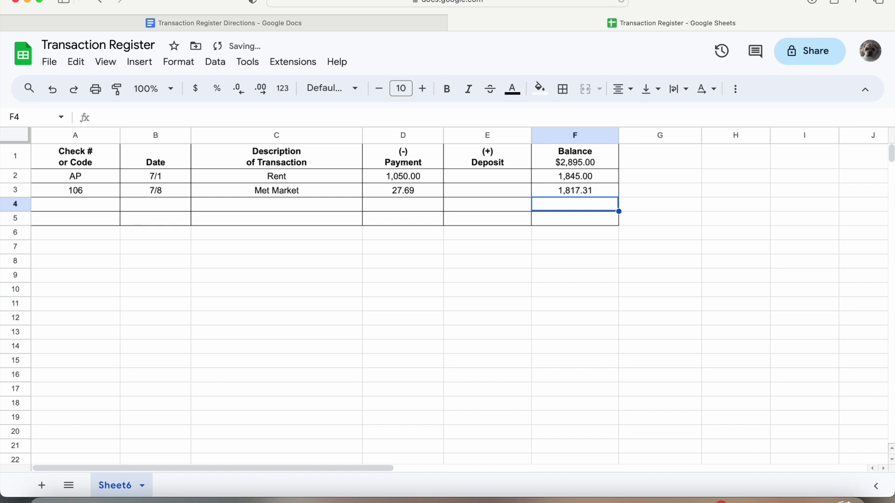
# Step: Check the third transaction in the register directions, and enter code AD and date 7/15 in row 4 of the Transaction Register sheet
pyautogui.click(396, 22)
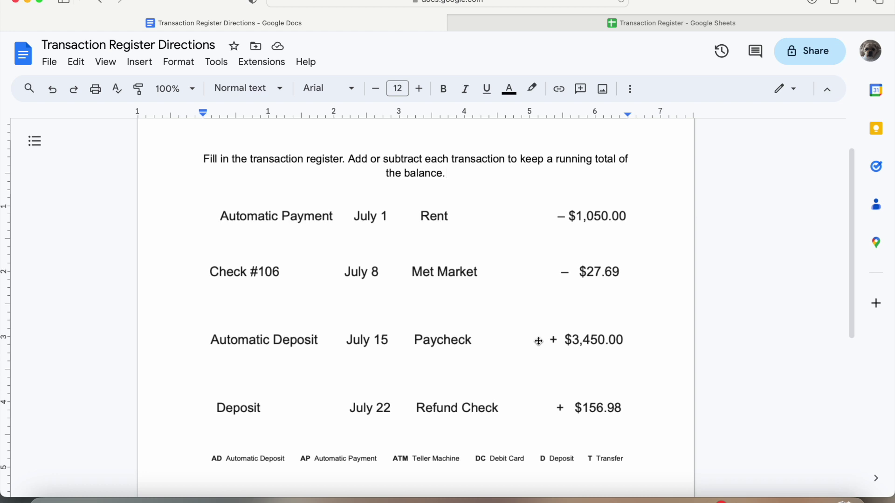
pyautogui.click(515, 21)
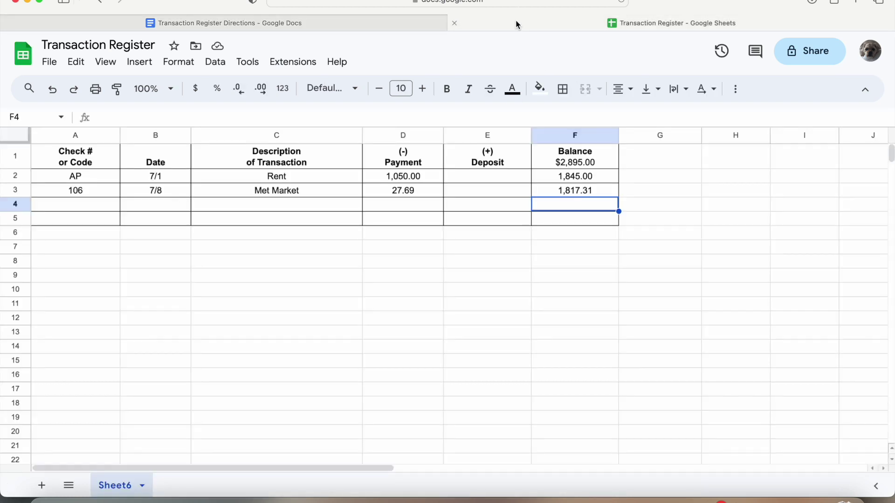
pyautogui.click(98, 203)
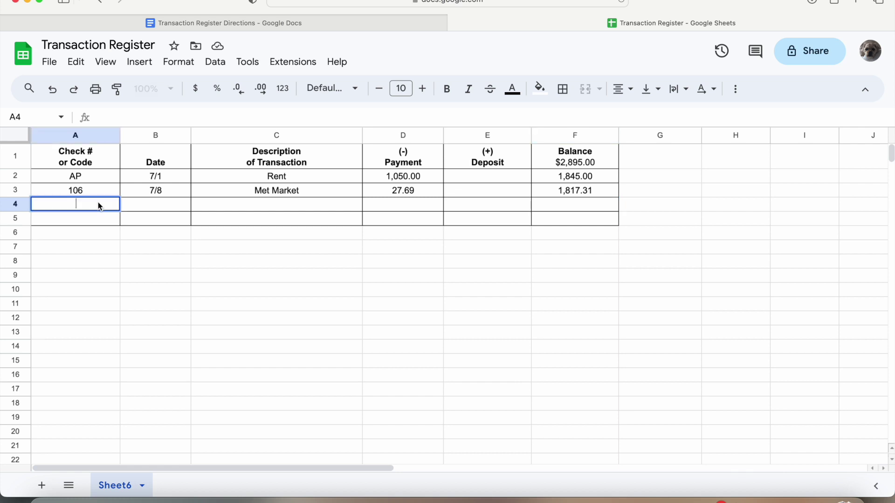
pyautogui.write('AD')
pyautogui.press('Return')
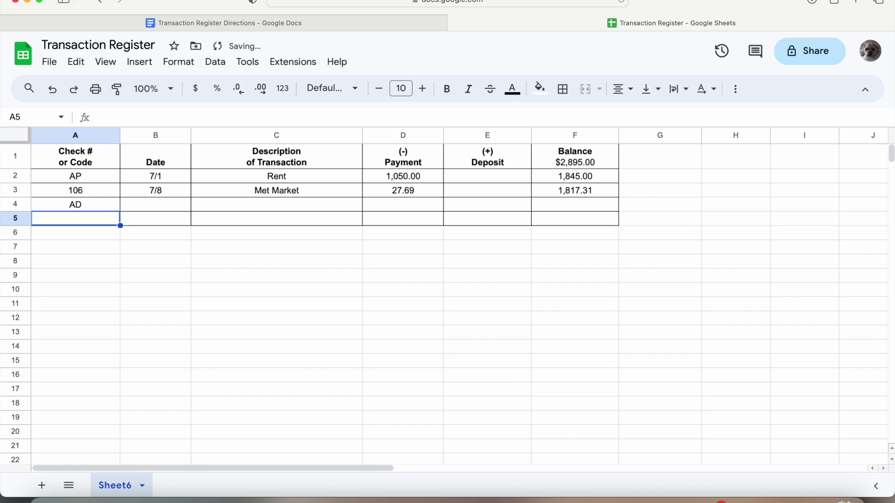
pyautogui.click(159, 206)
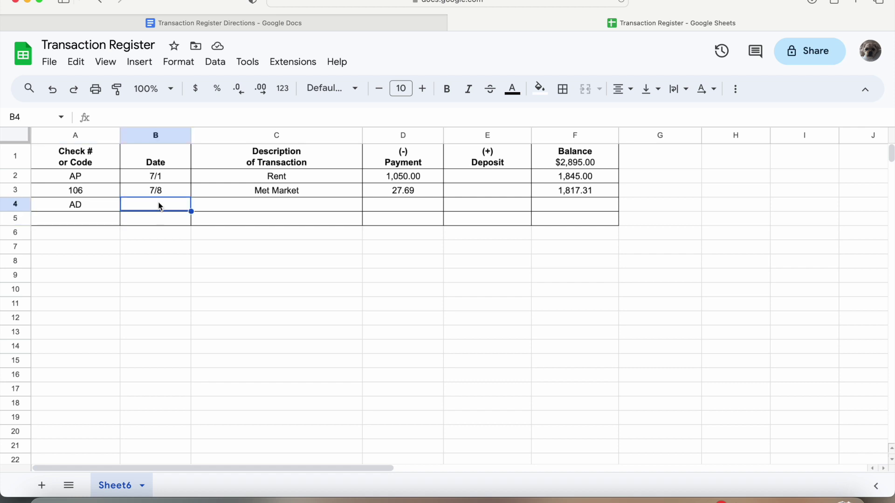
pyautogui.write('7/15')
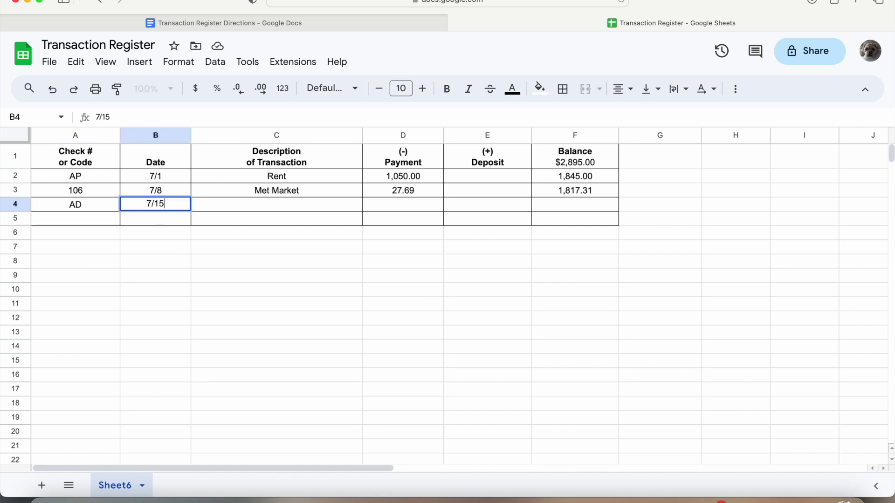
pyautogui.press('Return')
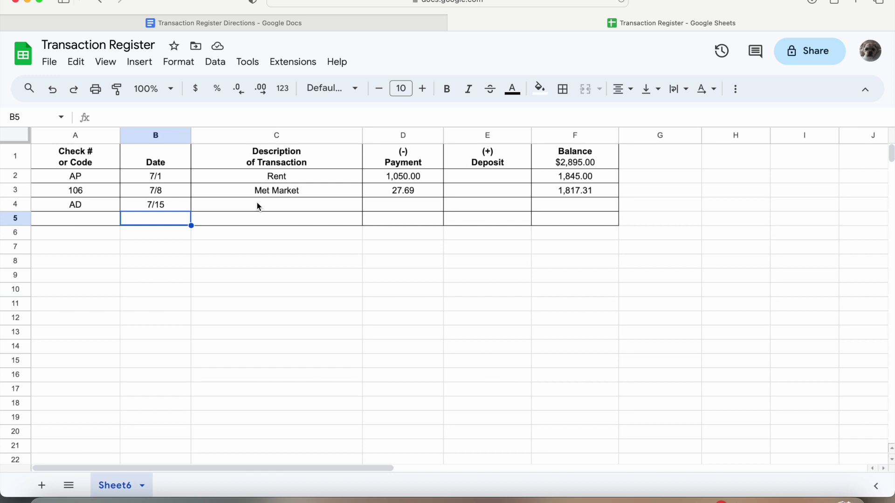
# Step: Enter Paycheck as the description and 3,450 as the deposit in row 4 of the register
pyautogui.click(257, 202)
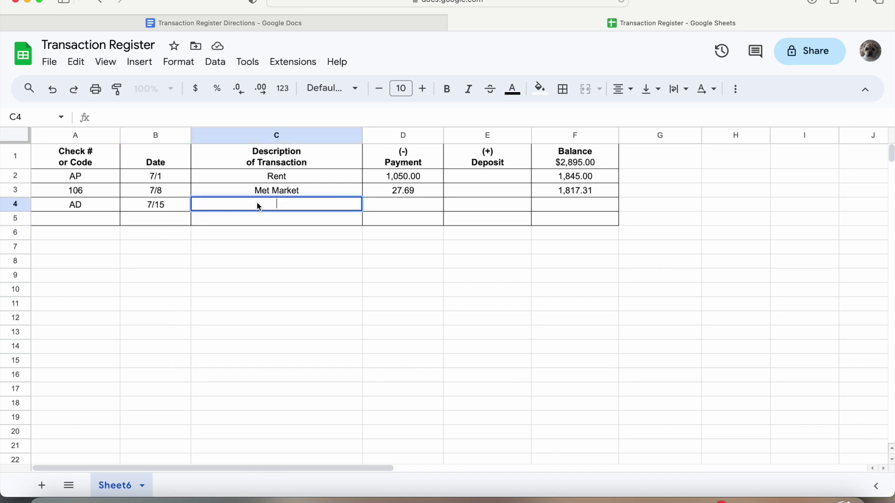
pyautogui.write('Paycheck')
pyautogui.press('Return')
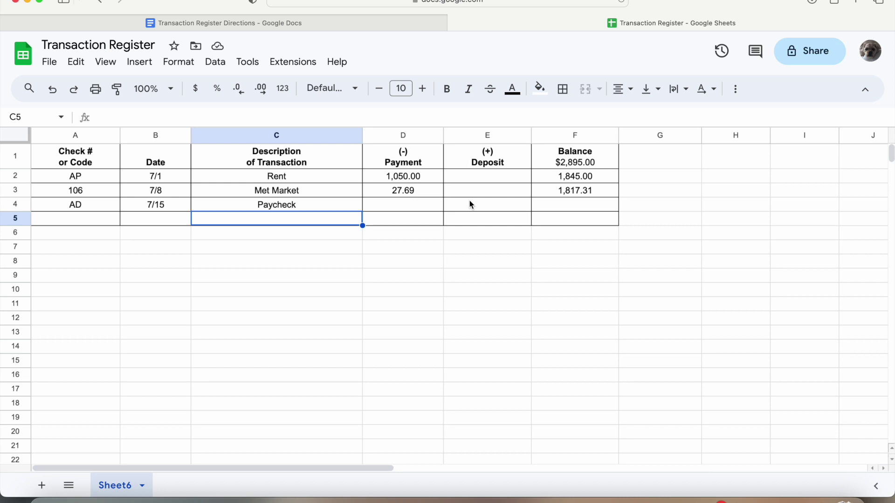
pyautogui.click(470, 201)
pyautogui.write('3,450')
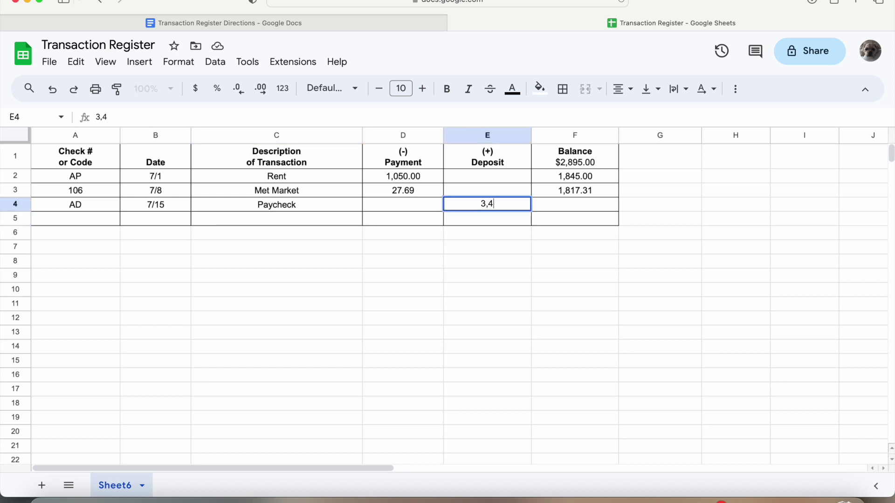
pyautogui.press('Return')
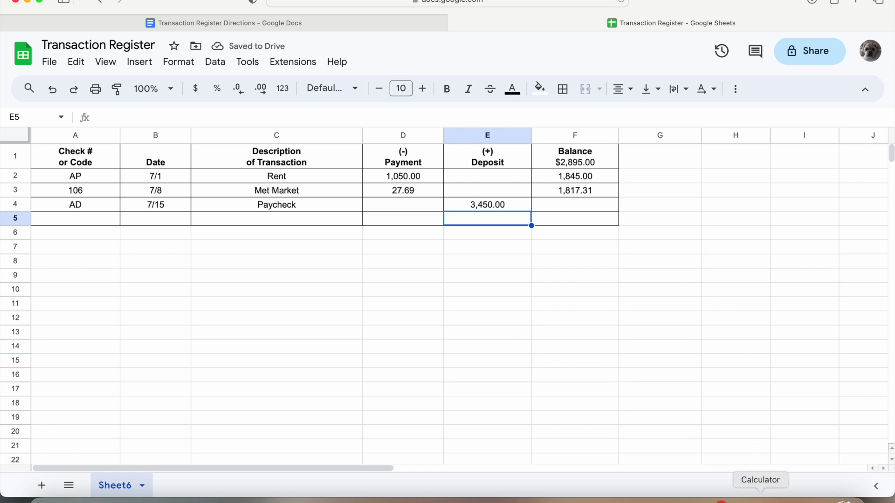
# Step: Switch to the Calculator and add the paycheck deposit of 3450.00 to the running balance of 1817.31
pyautogui.click(759, 495)
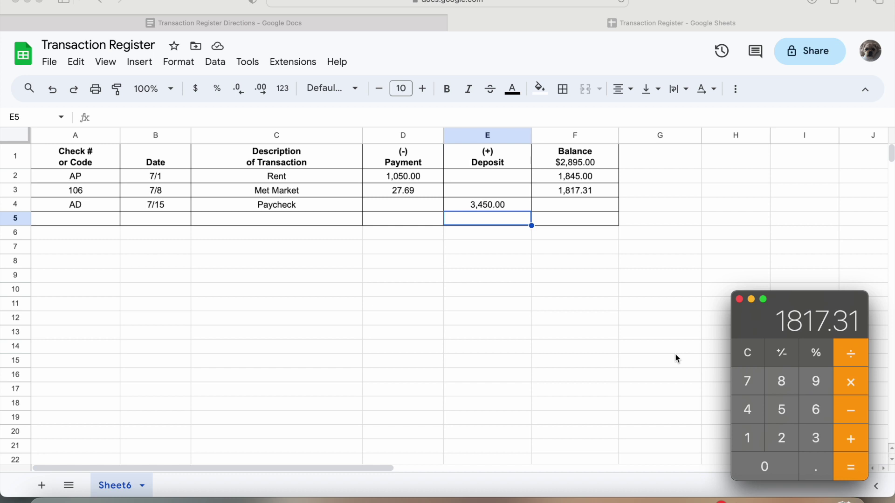
pyautogui.press('+')
pyautogui.press('3')
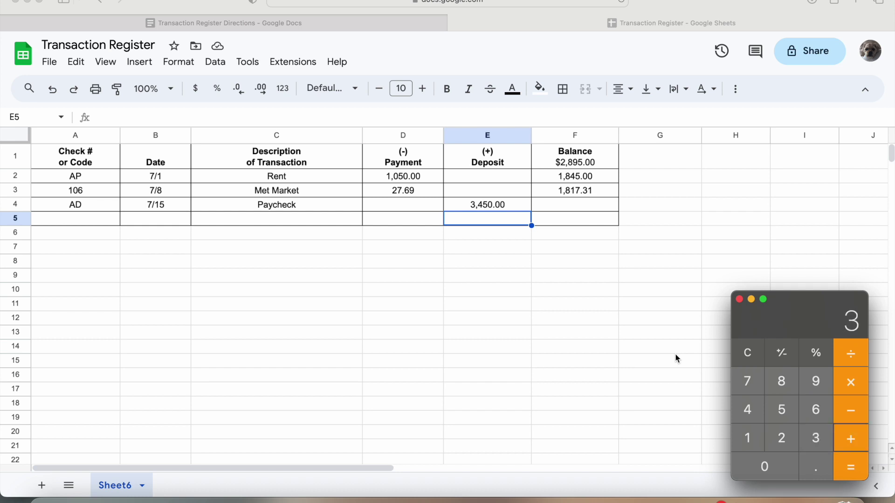
pyautogui.press('4')
pyautogui.press('5')
pyautogui.press('0')
pyautogui.press('.')
pyautogui.press('0')
pyautogui.press('0')
pyautogui.press('Return')
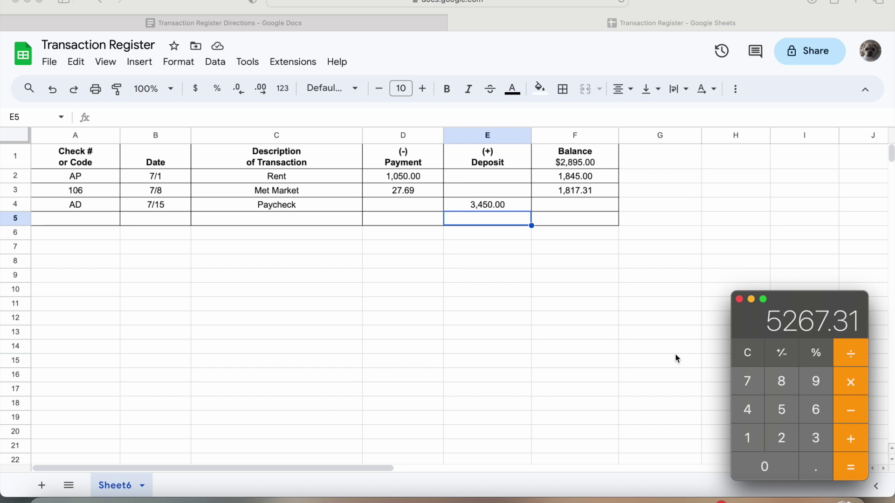
# Step: Close the Calculator and enter 5,267.31 as the balance for the paycheck transaction in the Transaction Register sheet
pyautogui.press('super+q')
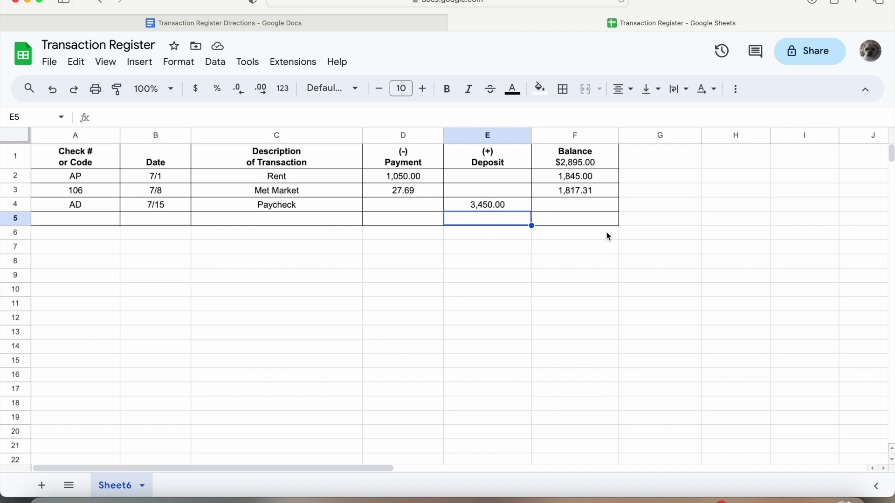
pyautogui.click(588, 207)
pyautogui.write('5,')
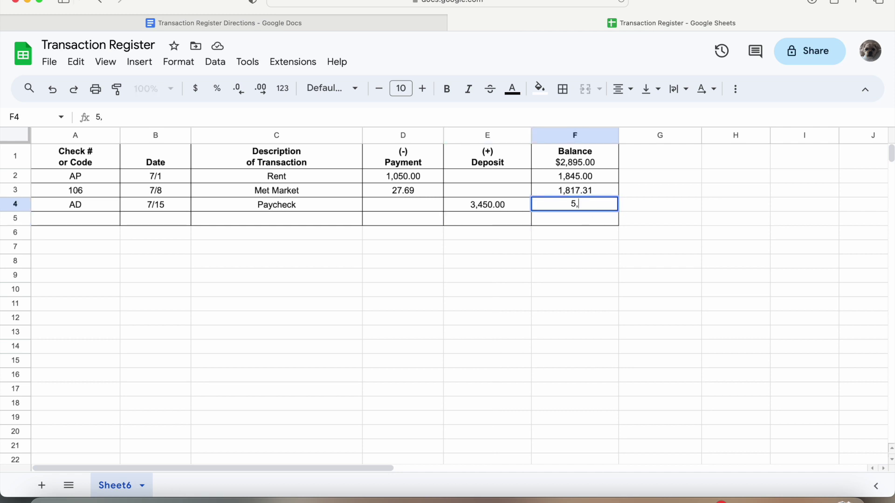
pyautogui.write('267.31')
pyautogui.press('Return')
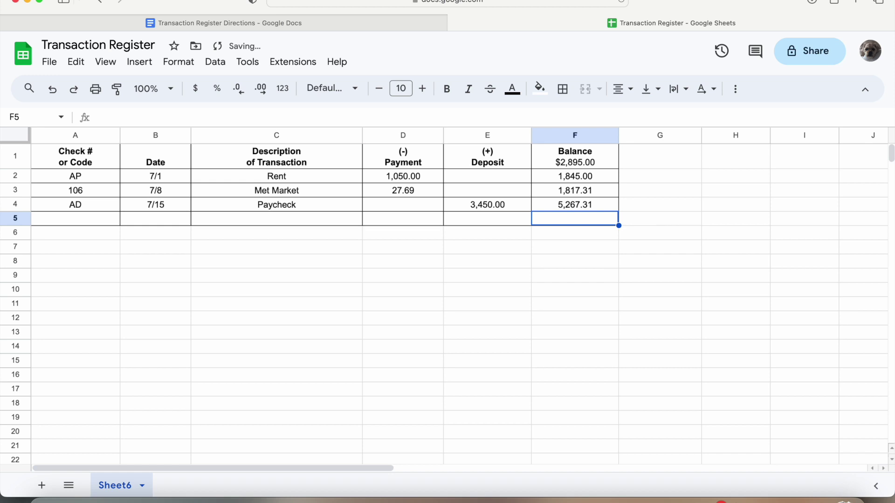
# Step: Check the fourth transaction in the register directions, and enter code D in row 5 of the Transaction Register sheet
pyautogui.click(401, 27)
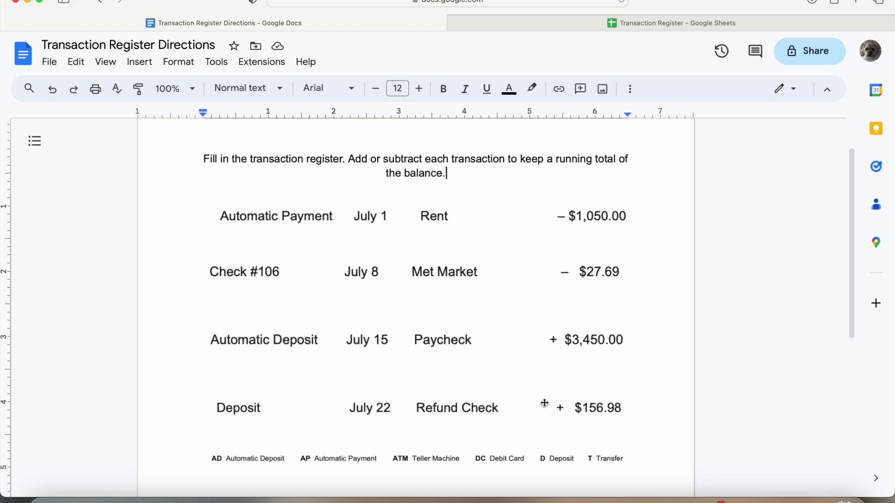
pyautogui.click(506, 21)
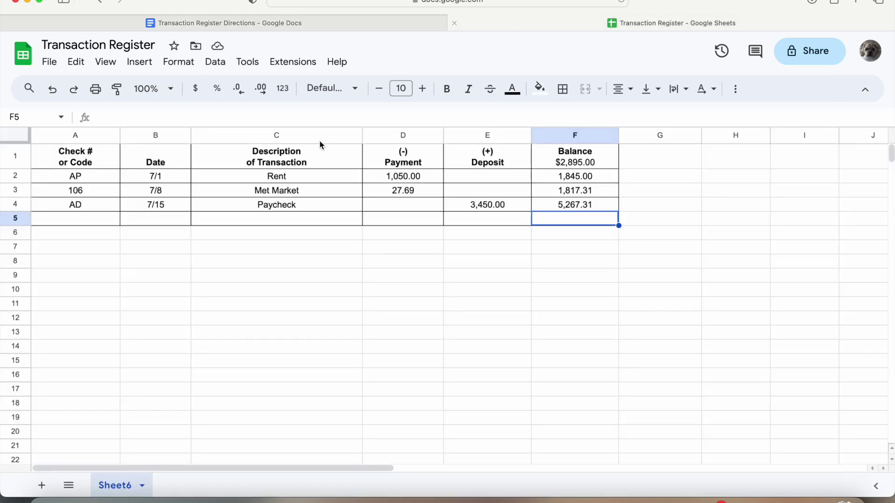
pyautogui.click(84, 220)
pyautogui.write('D')
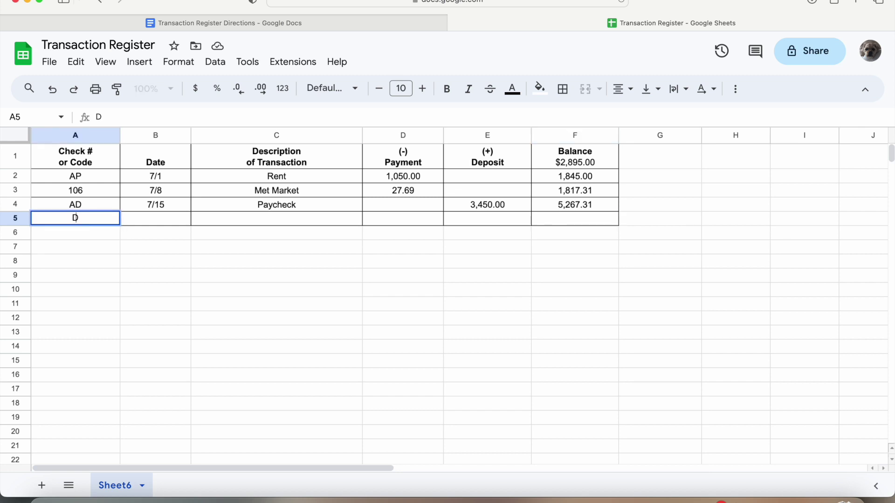
pyautogui.press('Return')
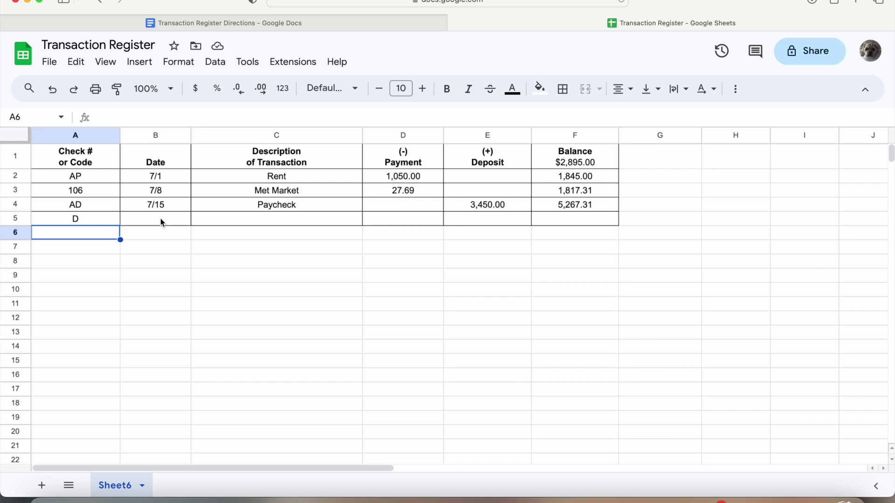
# Step: Fill in row 5 of the register with date 7/22, description Refund Check and a deposit of 156.98
pyautogui.click(160, 218)
pyautogui.write('7/22')
pyautogui.press('Return')
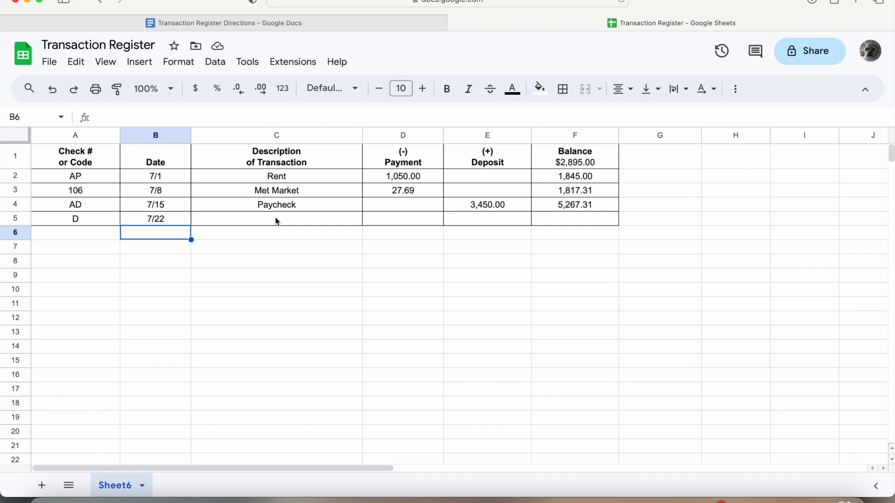
pyautogui.click(275, 217)
pyautogui.write('Refund Check')
pyautogui.press('Return')
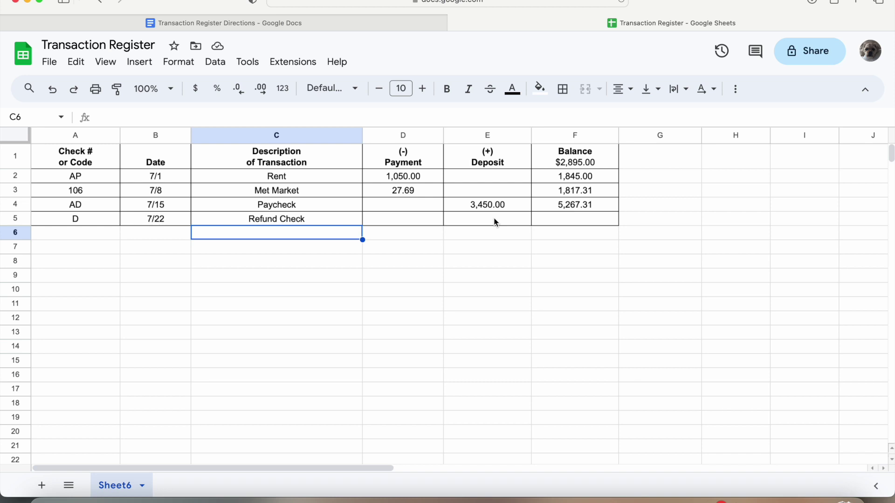
pyautogui.doubleClick(496, 222)
pyautogui.write('156.98')
pyautogui.press('Return')
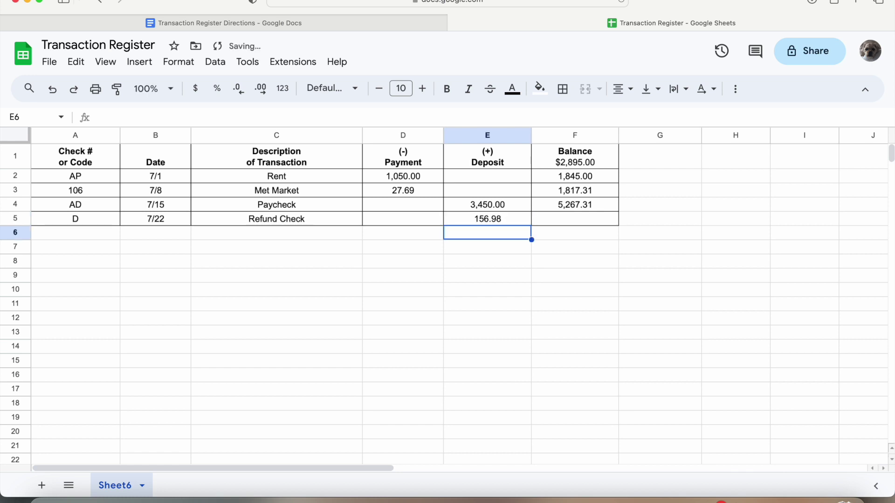
# Step: Switch to the Calculator and add the refund check deposit of 156.98 to the running balance of 5267.31
pyautogui.click(759, 500)
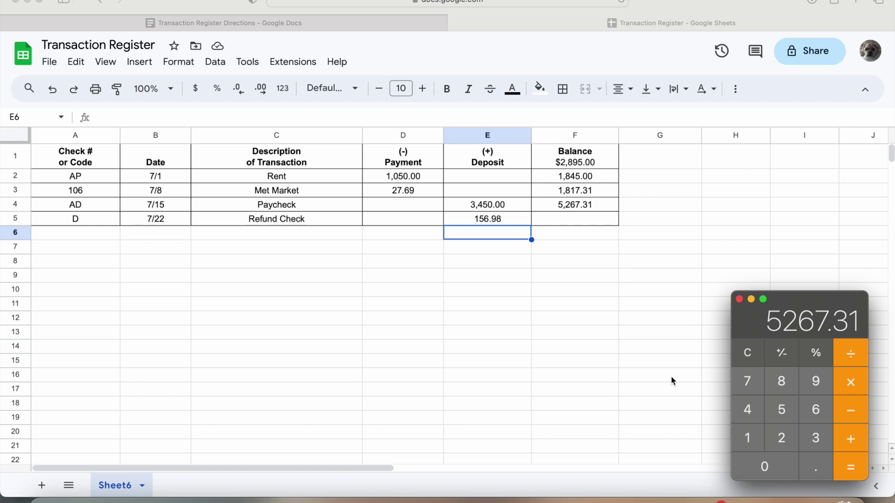
pyautogui.press('+')
pyautogui.write('156')
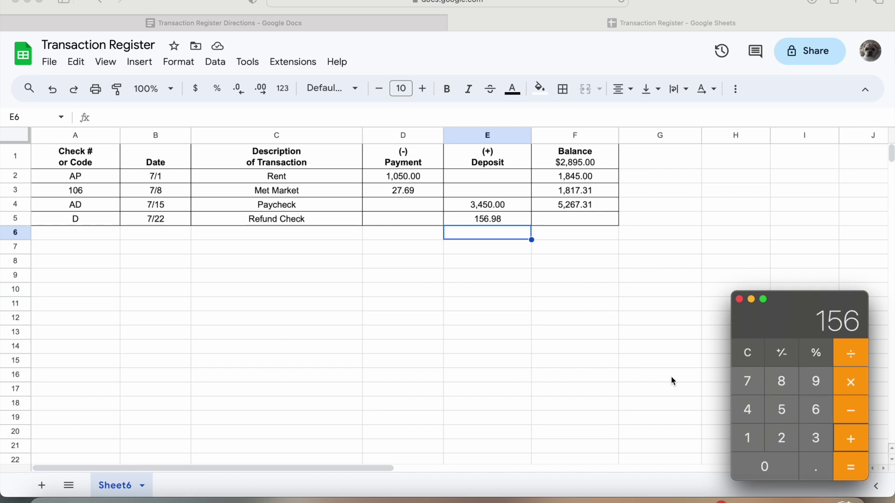
pyautogui.write('.98')
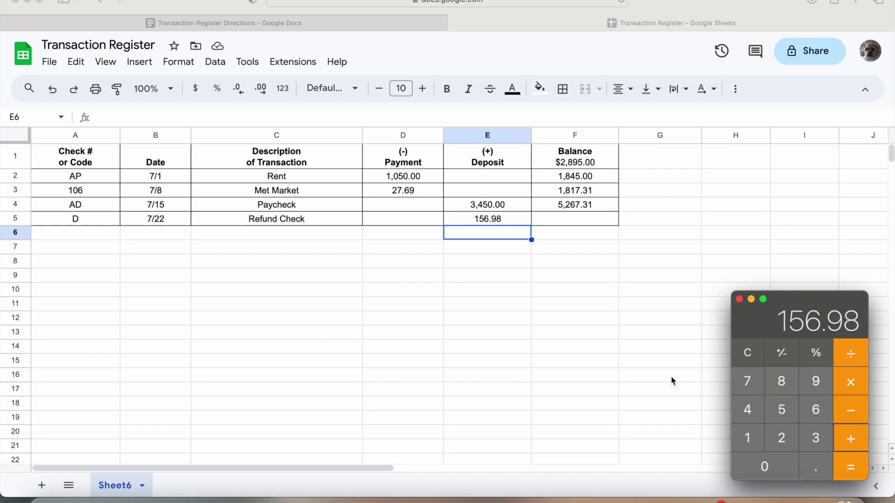
pyautogui.press('Return')
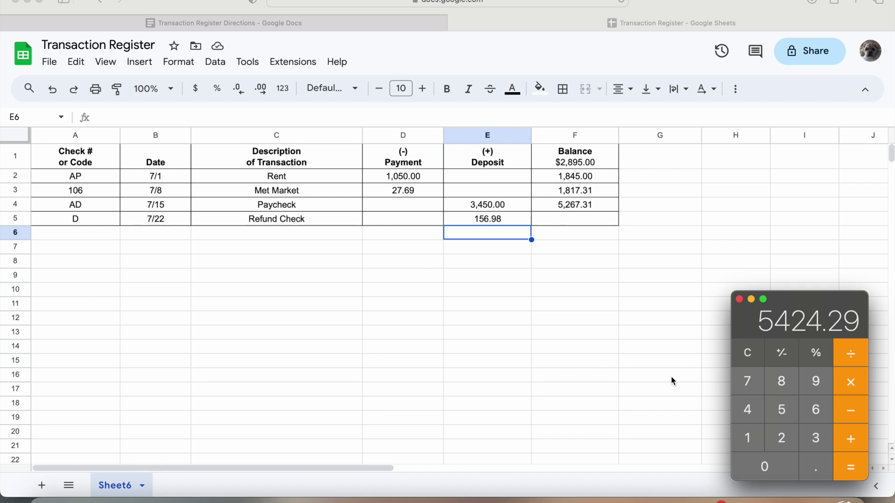
# Step: Close the Calculator and enter 5,424.29 as the balance for the refund check in the Transaction Register sheet
pyautogui.press('super+q')
pyautogui.doubleClick(580, 220)
pyautogui.write('5,4')
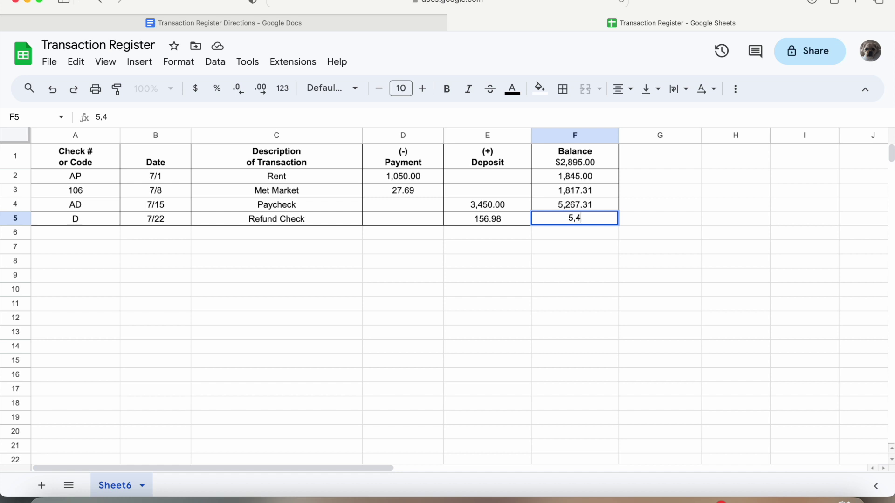
pyautogui.write('24.29')
pyautogui.press('Return')
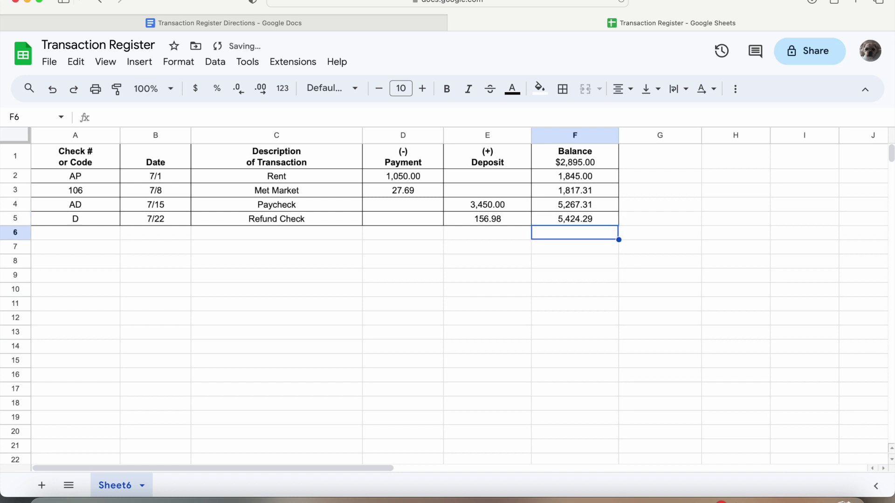